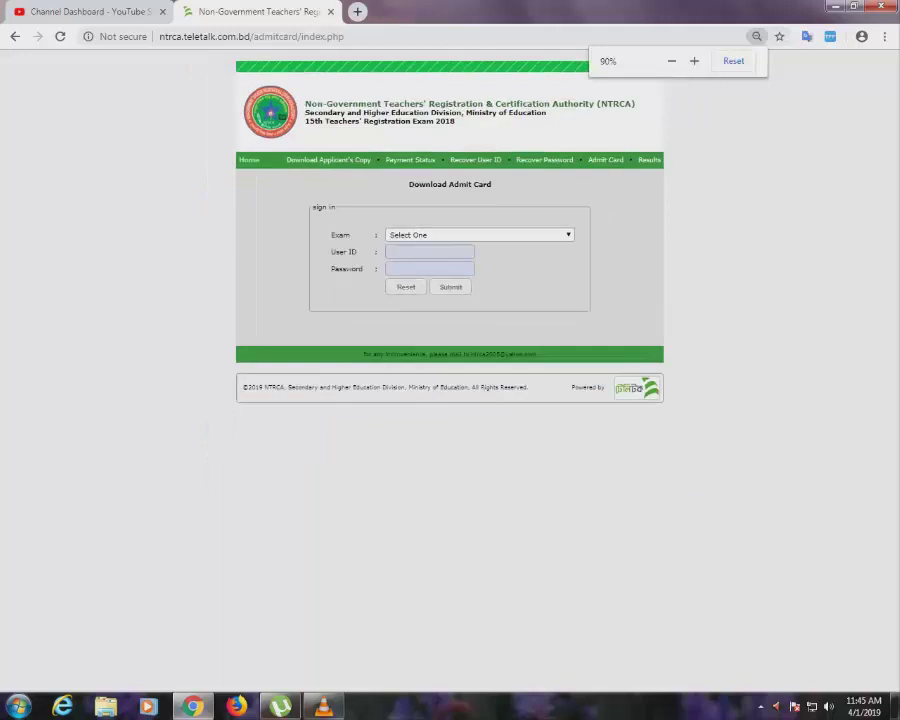
# Submit the applicant's name, father's name and mobile number on NTRCA's Recover User ID form.
pyautogui.hotkey('ctrl', '+')
pyautogui.hotkey('ctrl', '+')
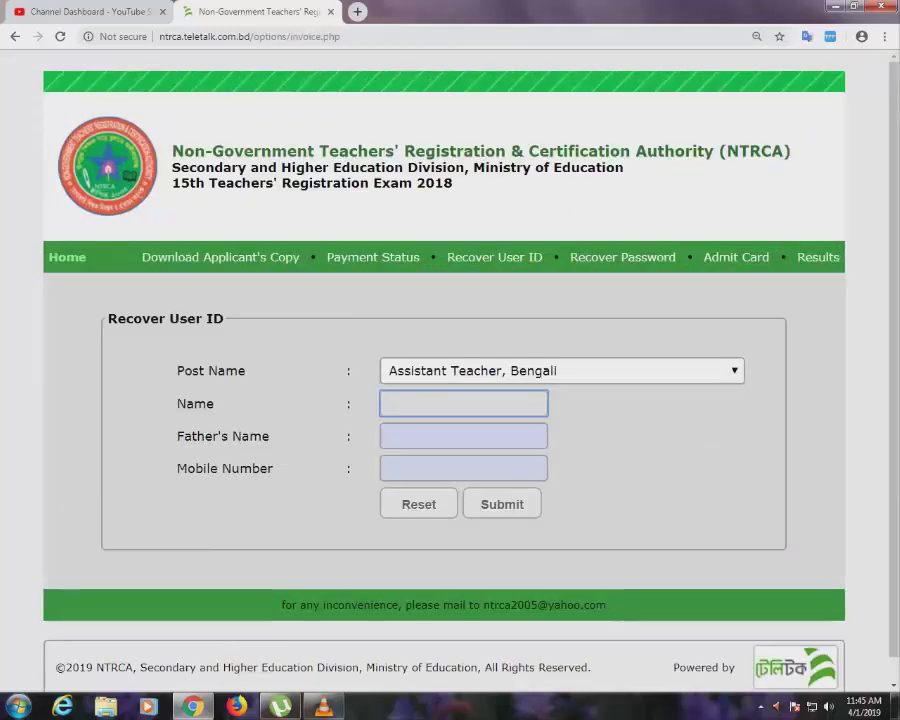
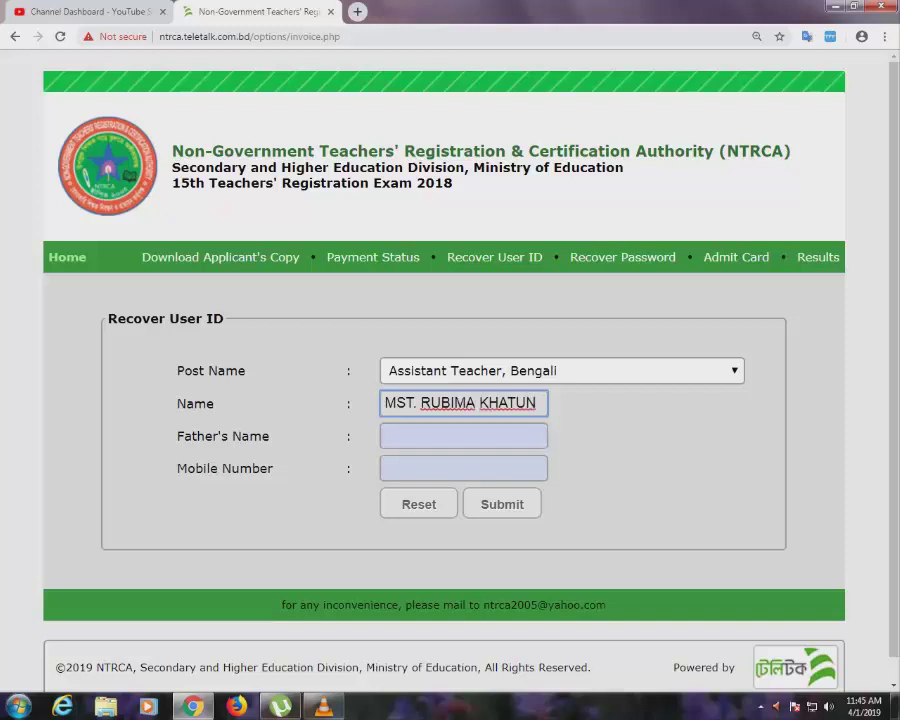
pyautogui.click(463, 436)
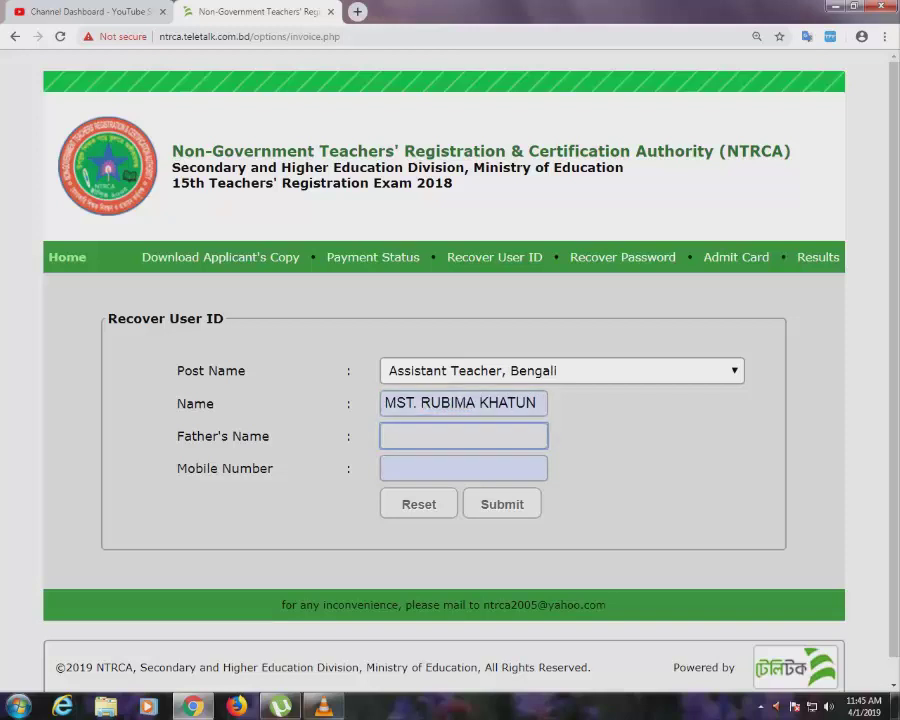
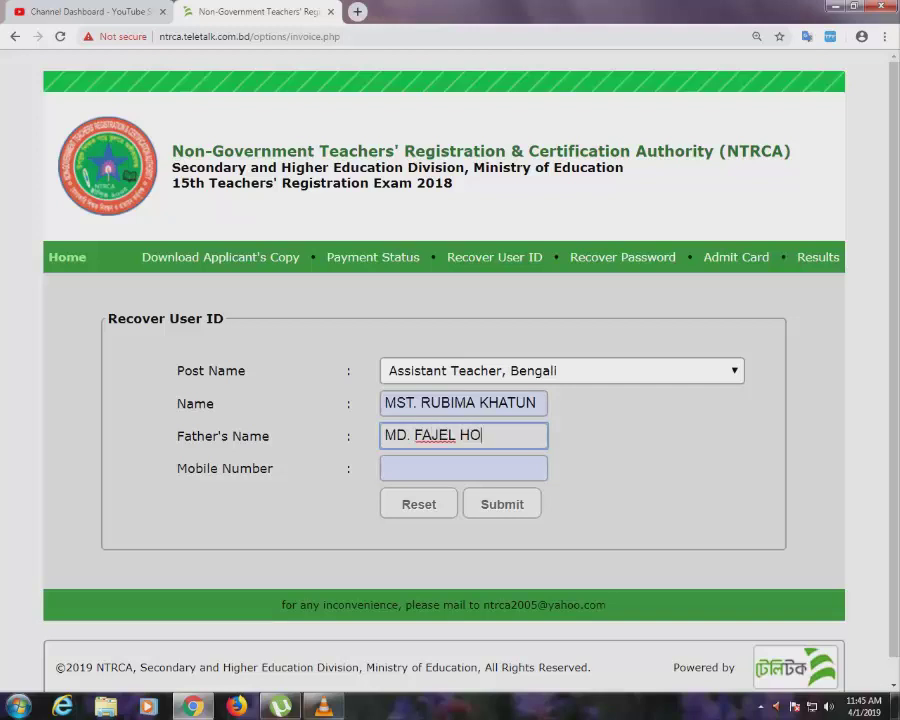
pyautogui.click(463, 468)
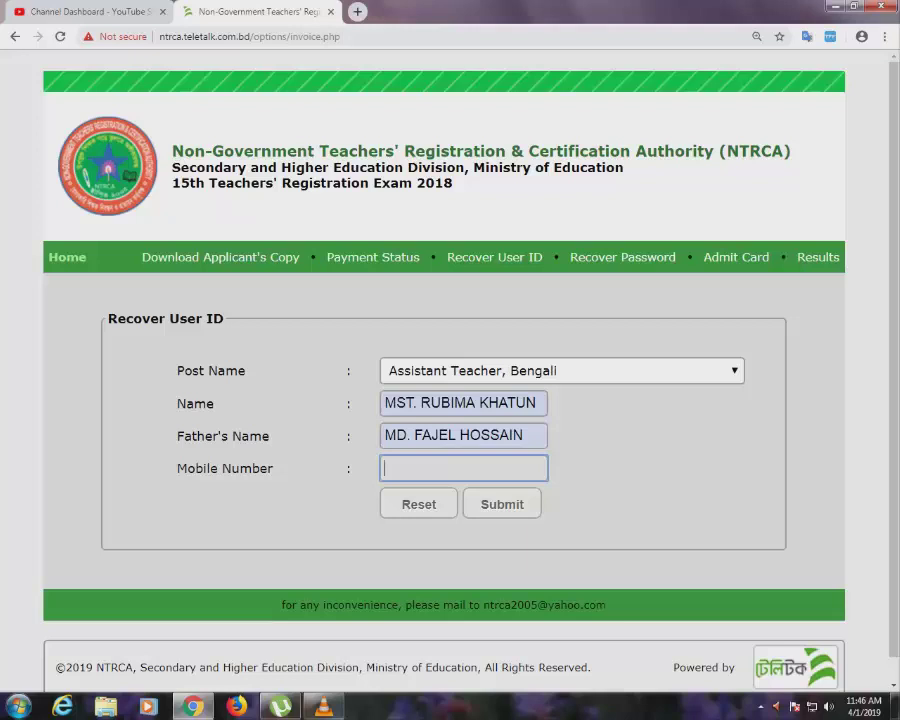
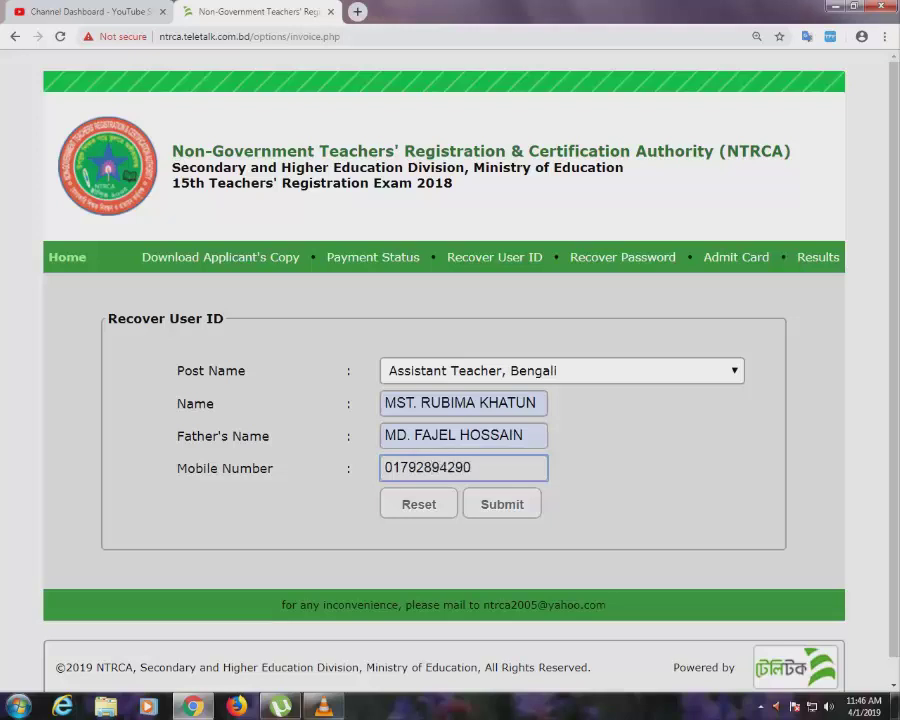
pyautogui.press('Return')
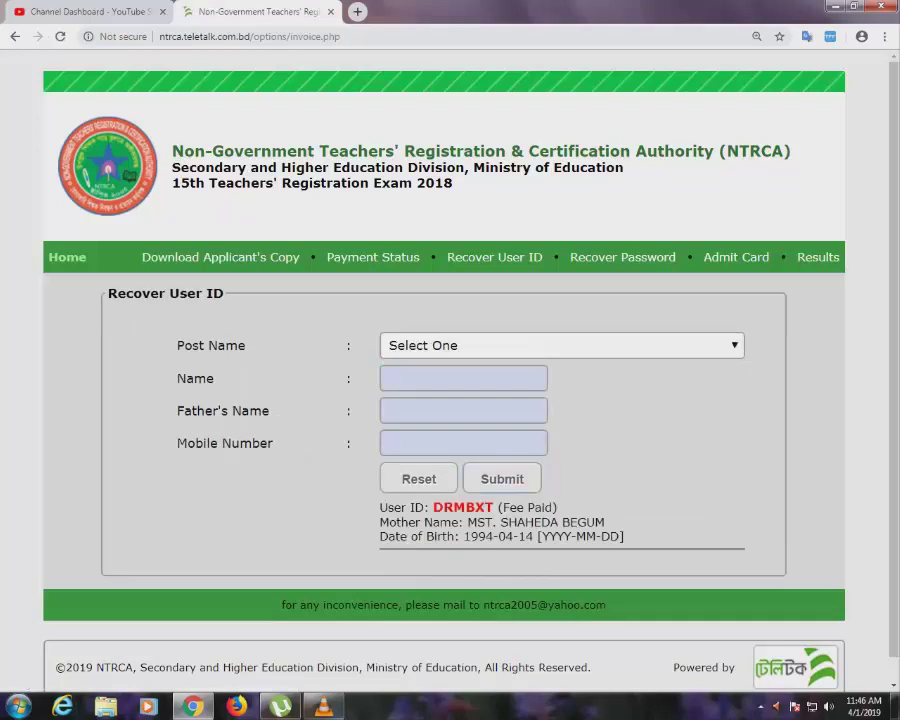
# Zoom the page in and go to the NTRCA Recover Password page.
pyautogui.hotkey('ctrl', '+')
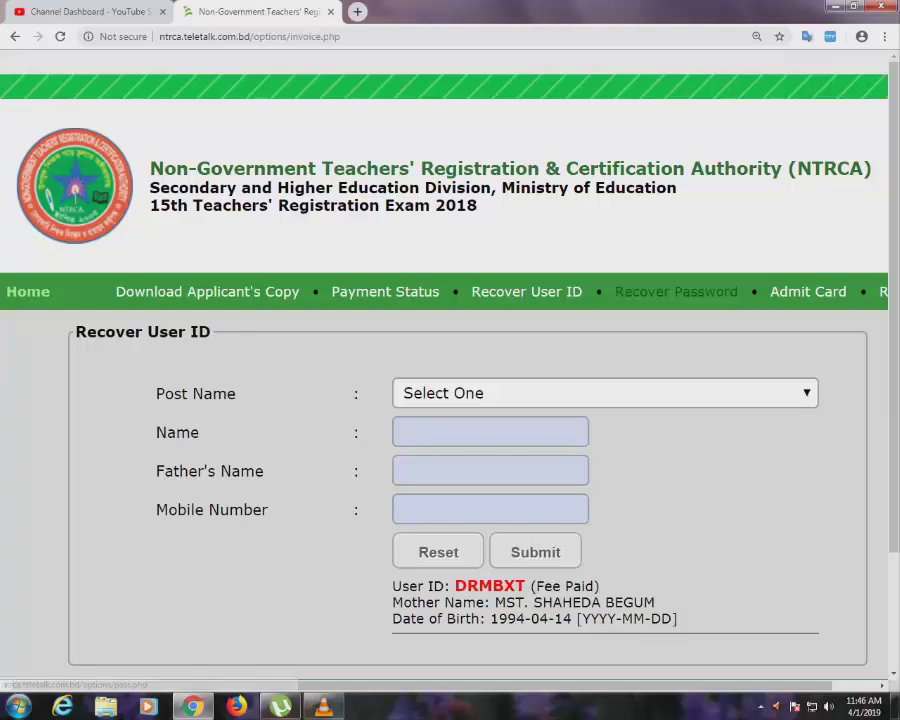
pyautogui.click(676, 291)
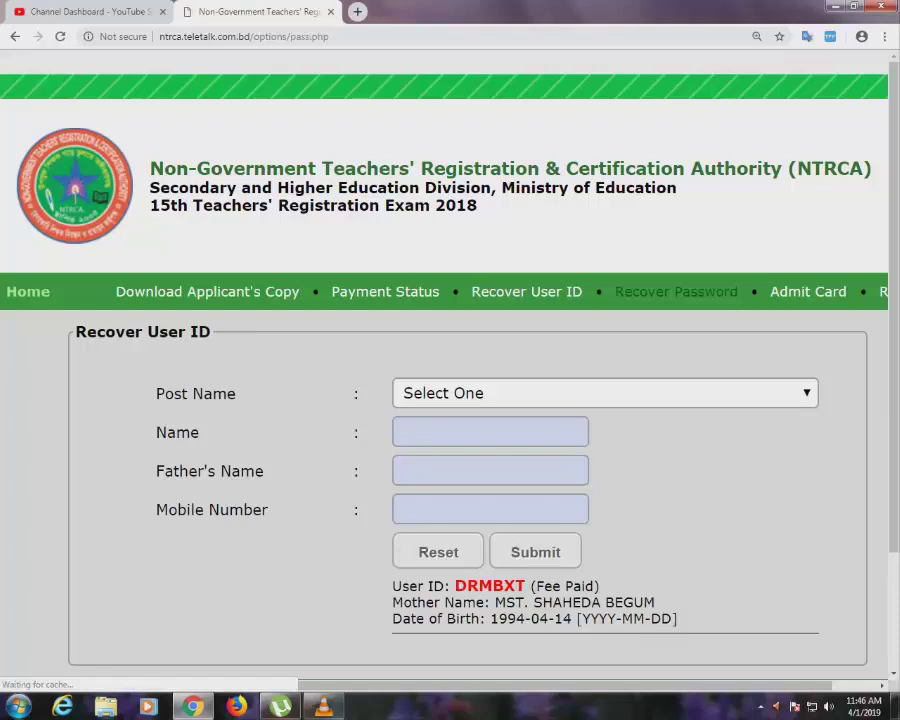
# Submit the recovered user ID and the applicant's mobile number to retrieve the password.
pyautogui.click(490, 461)
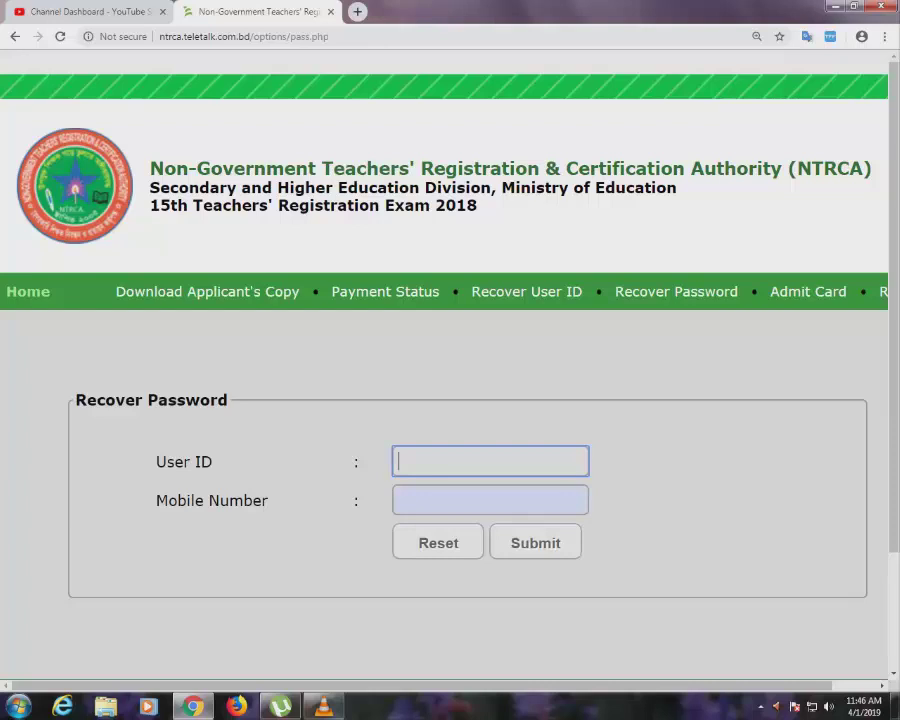
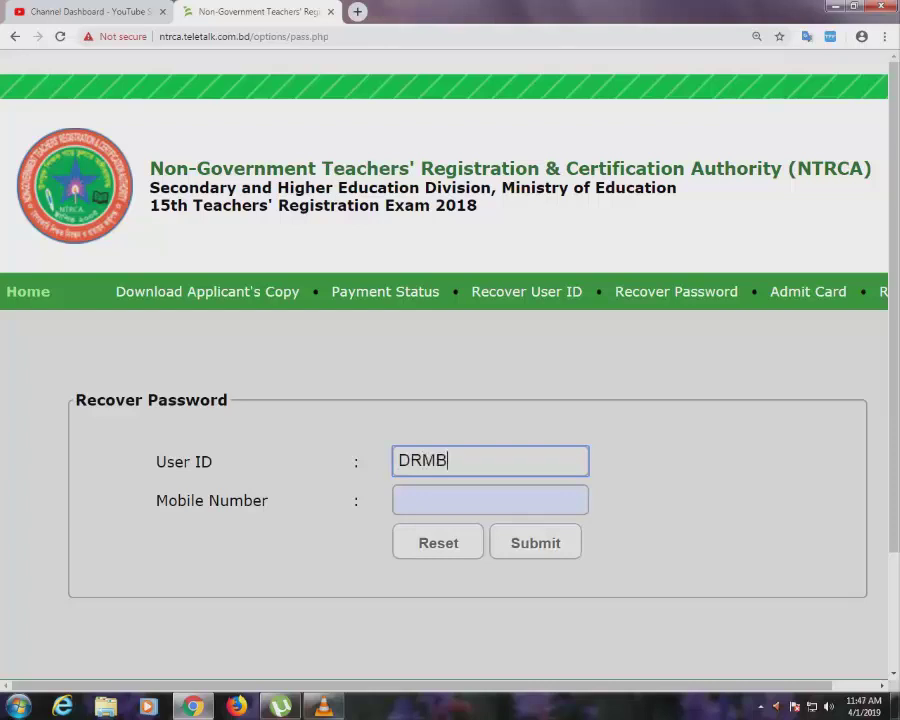
pyautogui.click(490, 500)
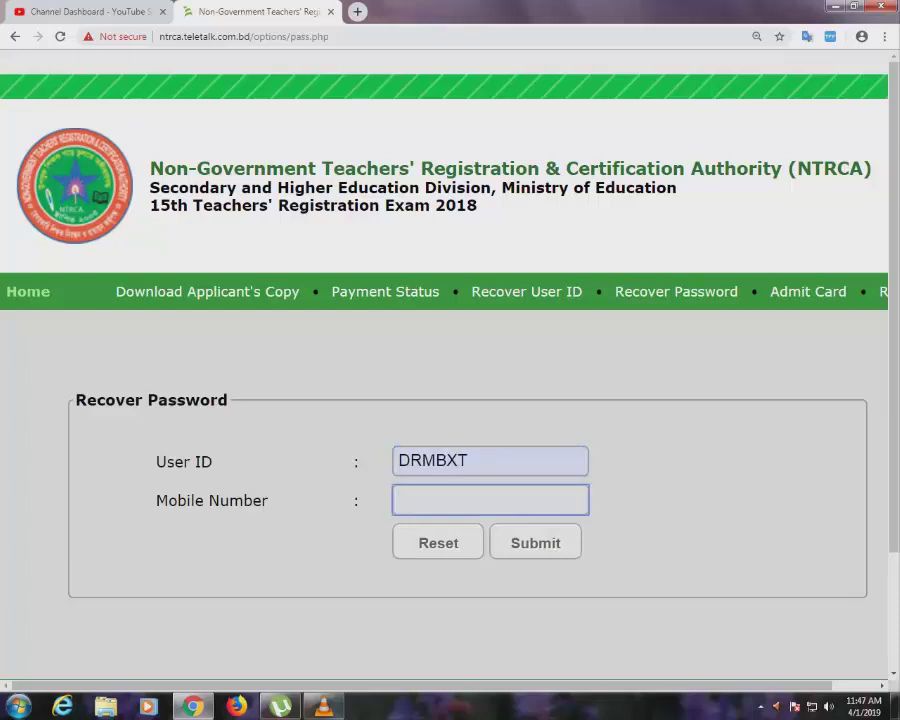
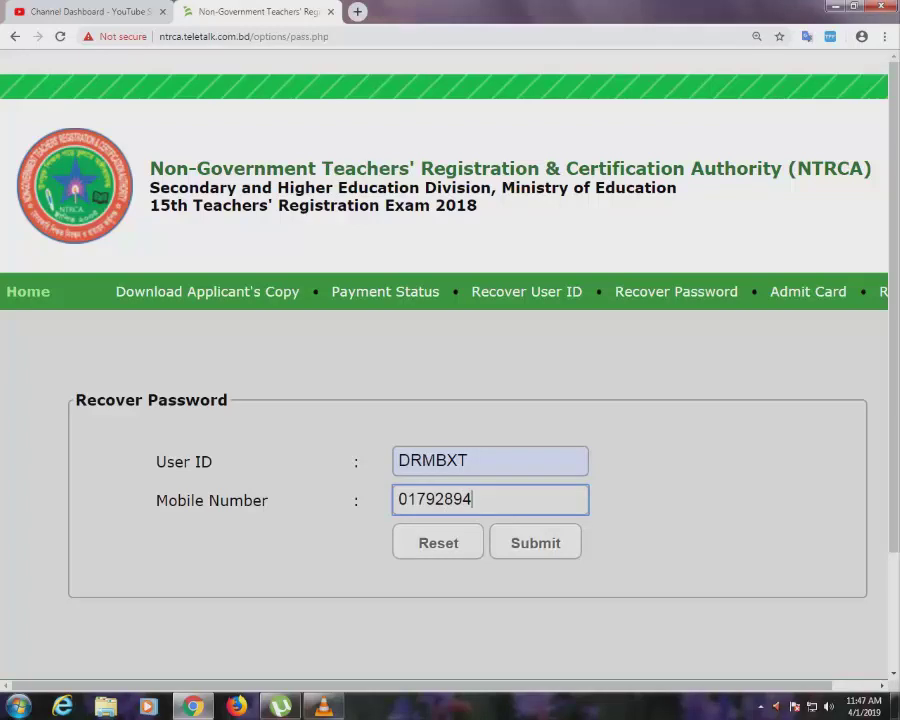
pyautogui.click(535, 542)
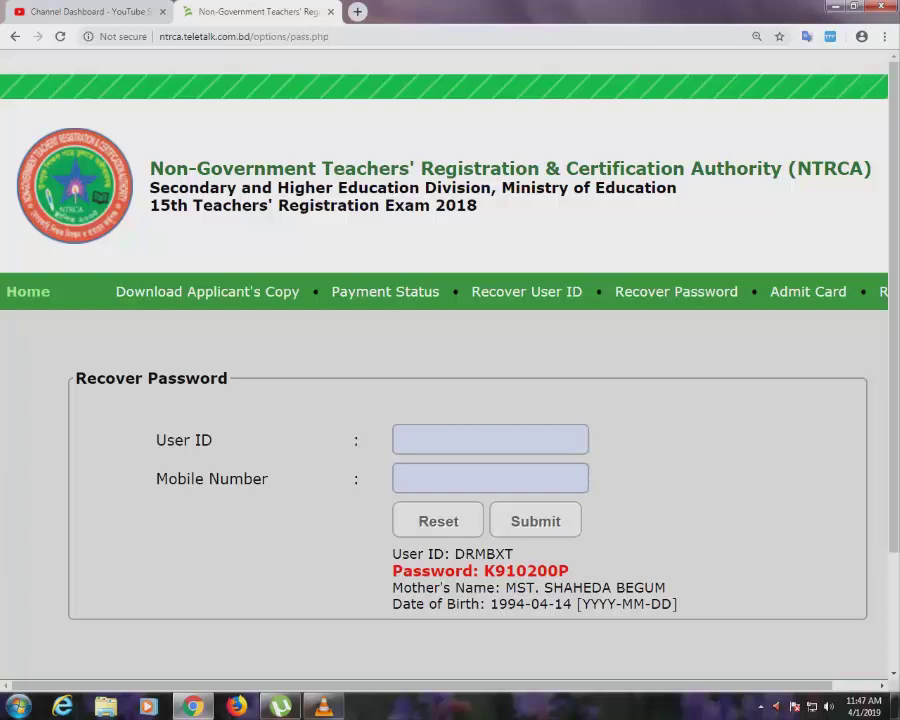
# Sign in to Download Admit Card for the 15th NTRCA Exam (Preliminary) using the recovered credentials.
pyautogui.click(808, 291)
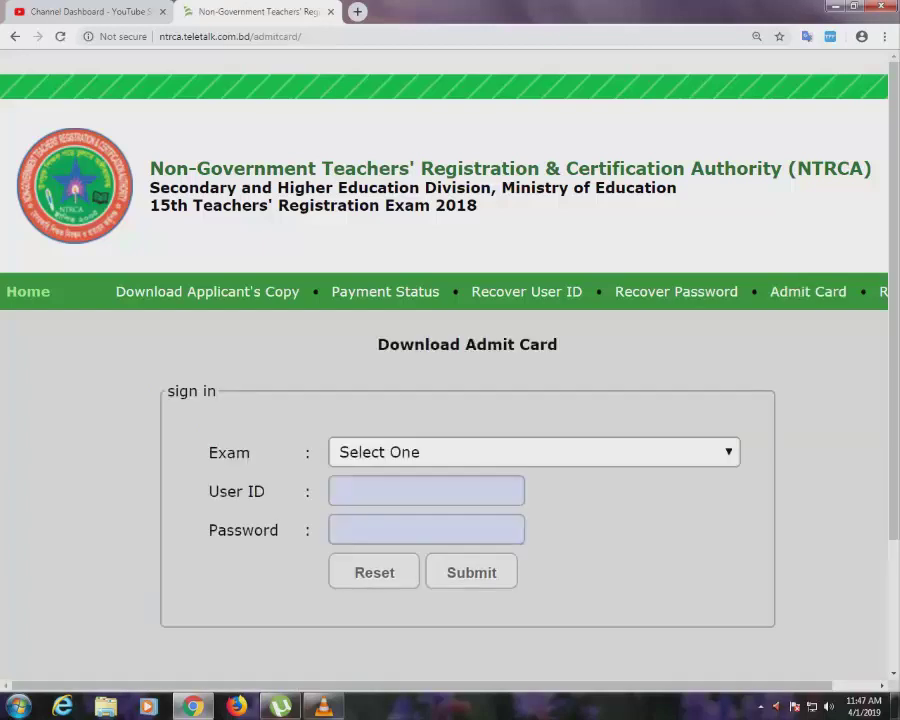
pyautogui.click(534, 452)
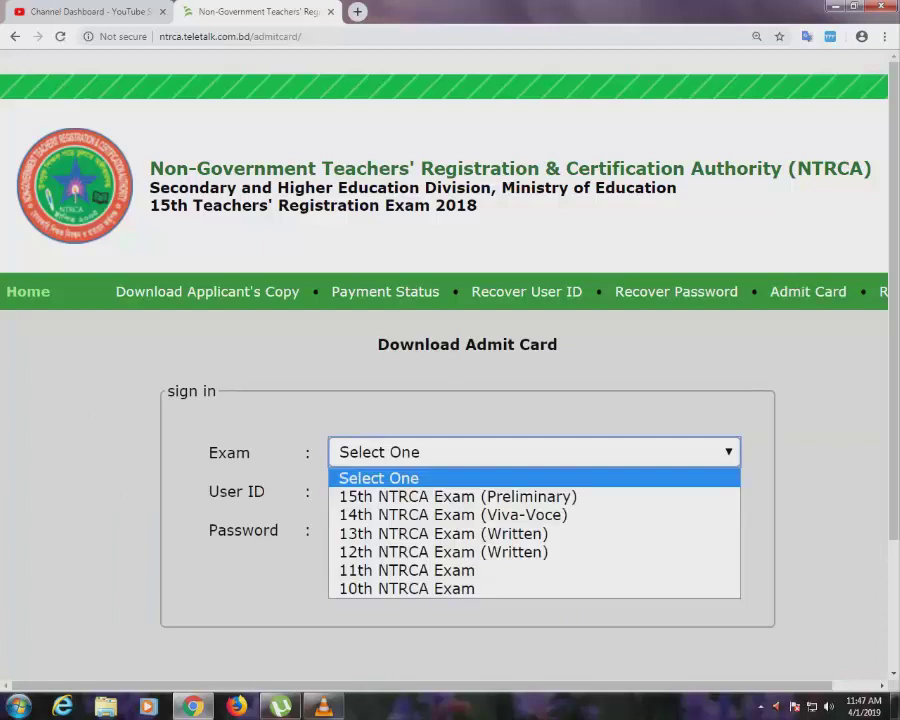
pyautogui.click(457, 496)
pyautogui.click(426, 490)
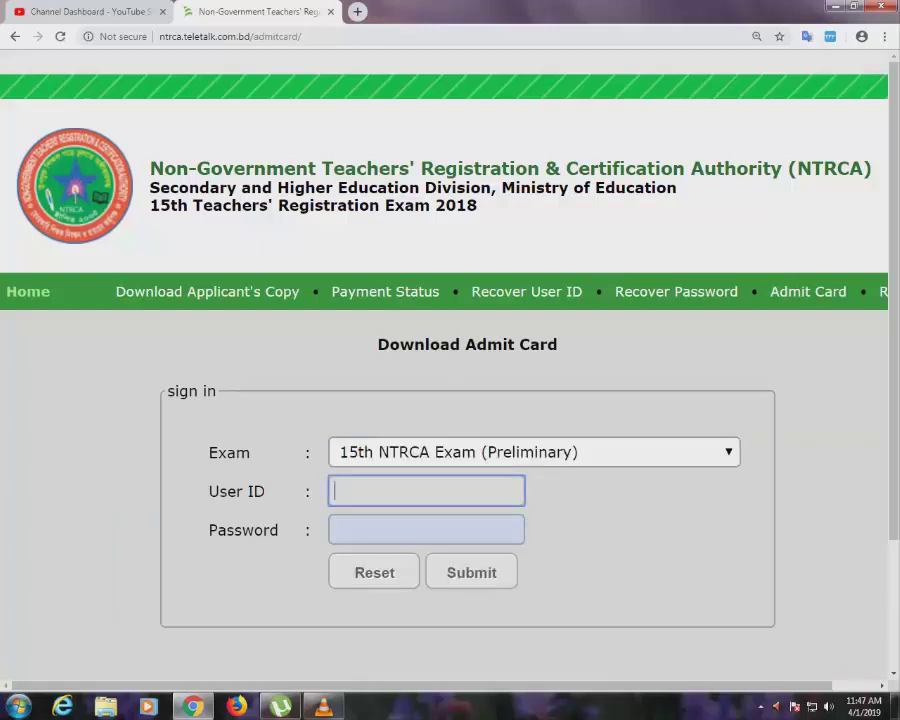
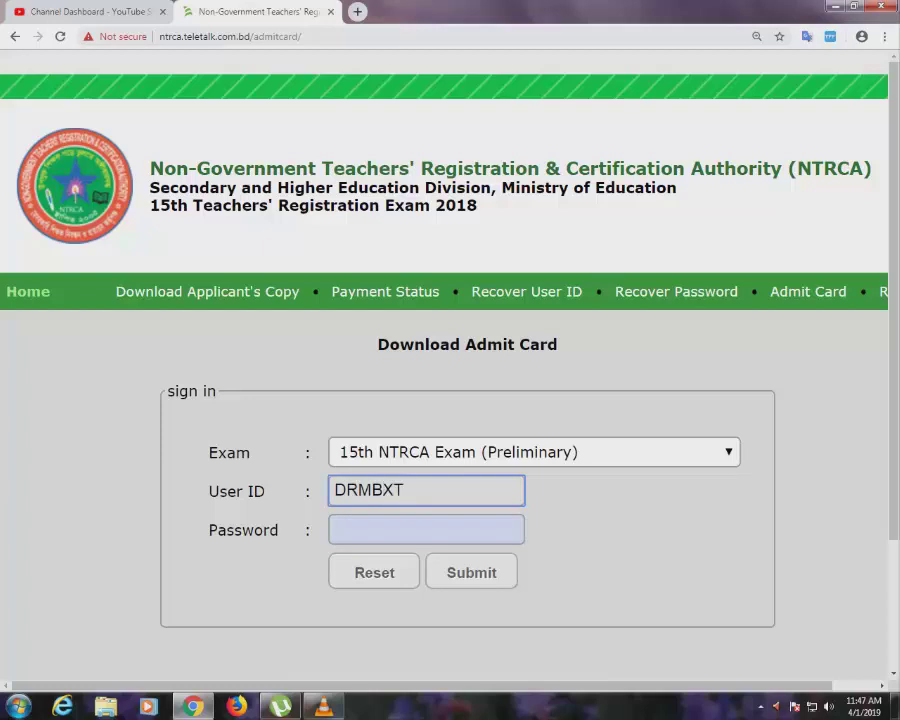
pyautogui.click(426, 529)
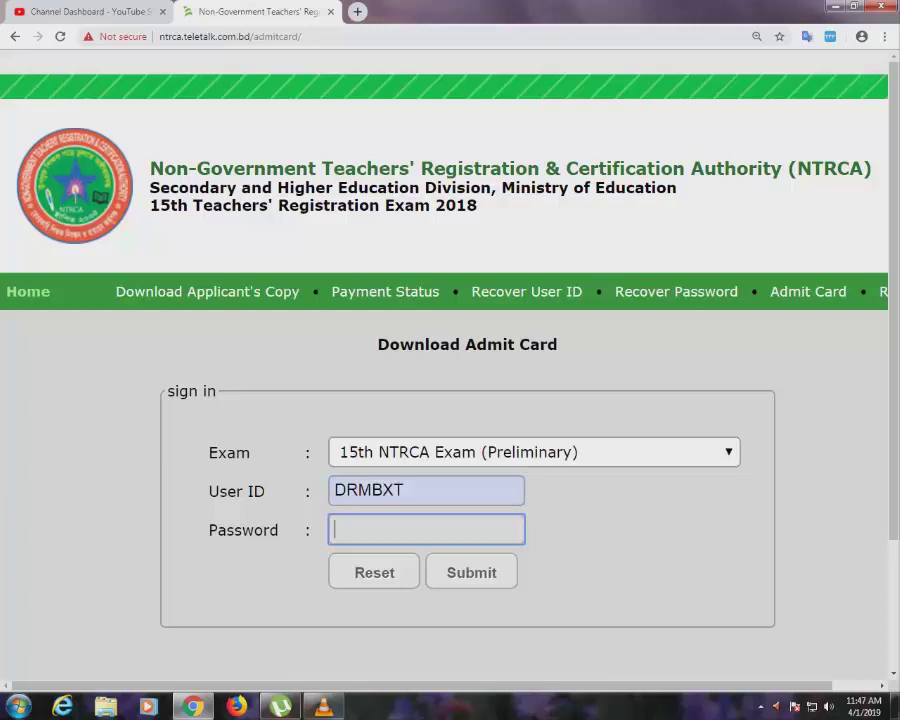
pyautogui.write('12345678')
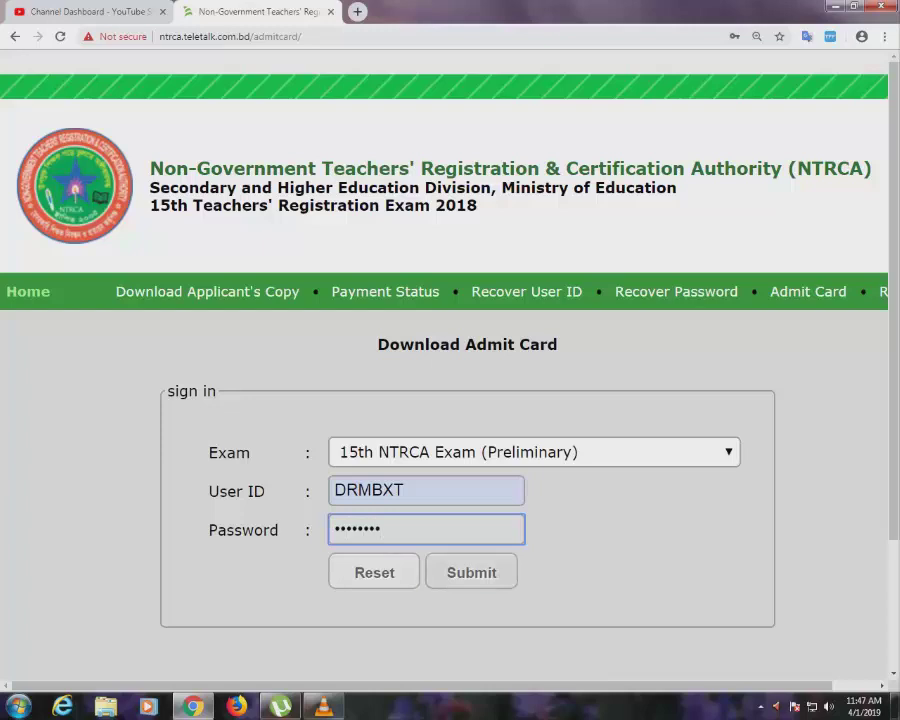
pyautogui.press('Tab')
pyautogui.press('Tab')
pyautogui.press('Return')
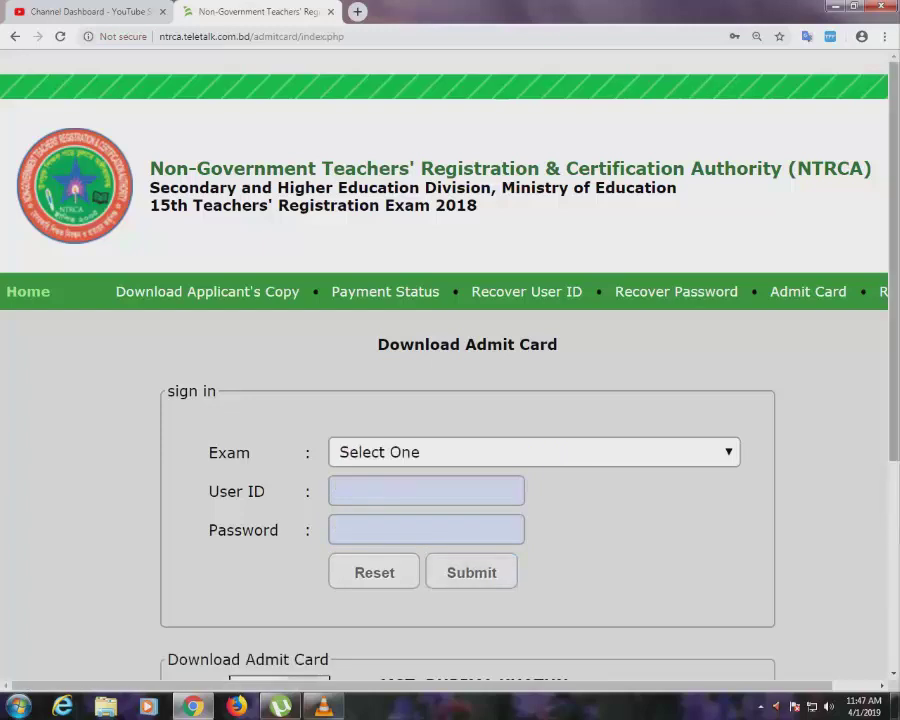
pyautogui.scroll(-2, 450, 400)
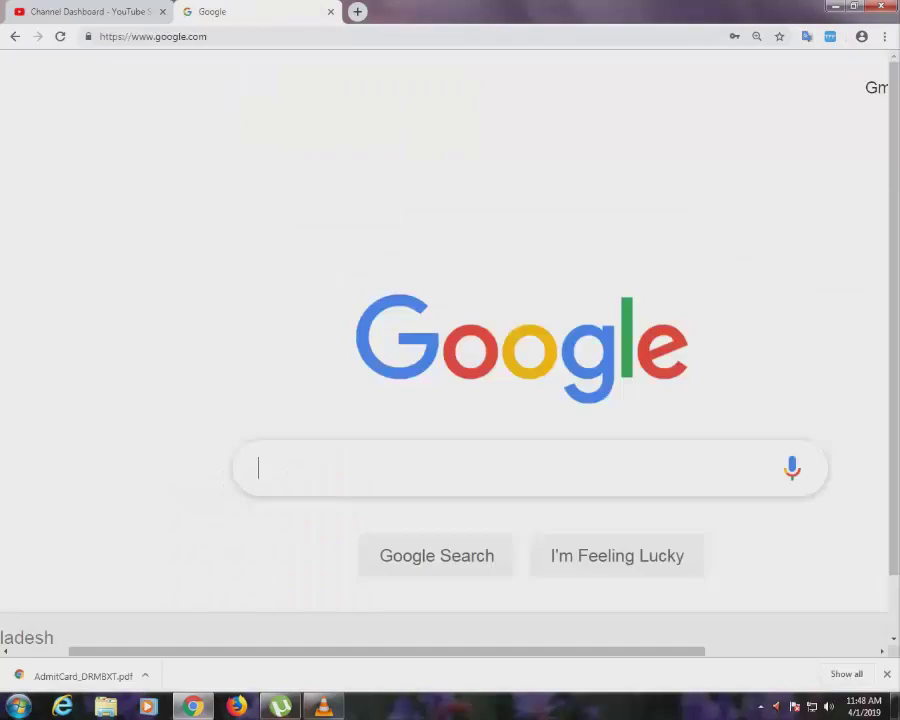
# Search Google for dpe.teletalk.com.bd and open the DPE Teletalk result.
pyautogui.write('DPER')
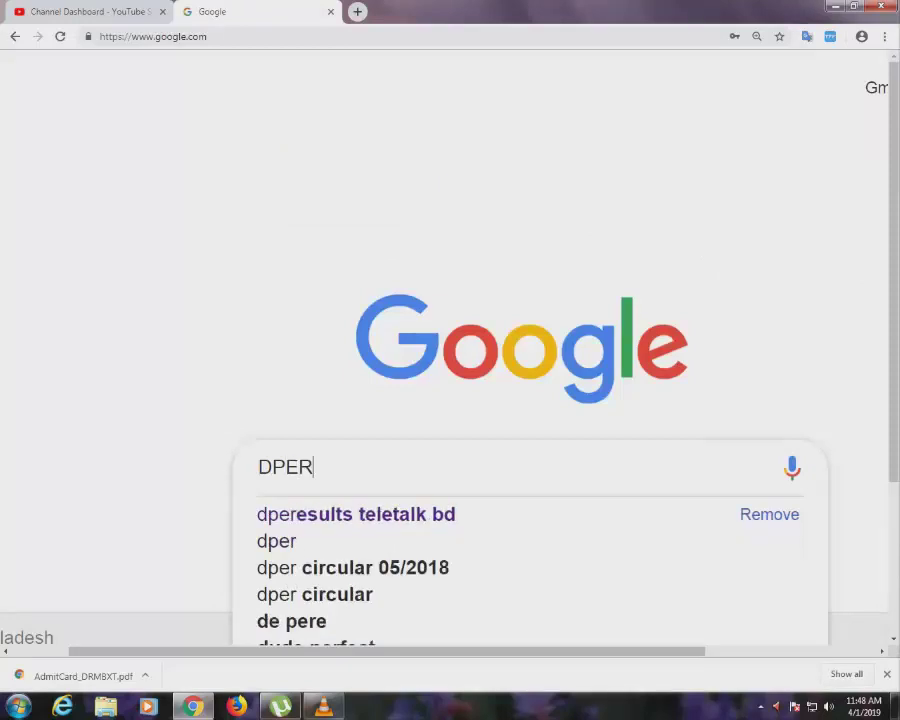
pyautogui.press('BackSpace')
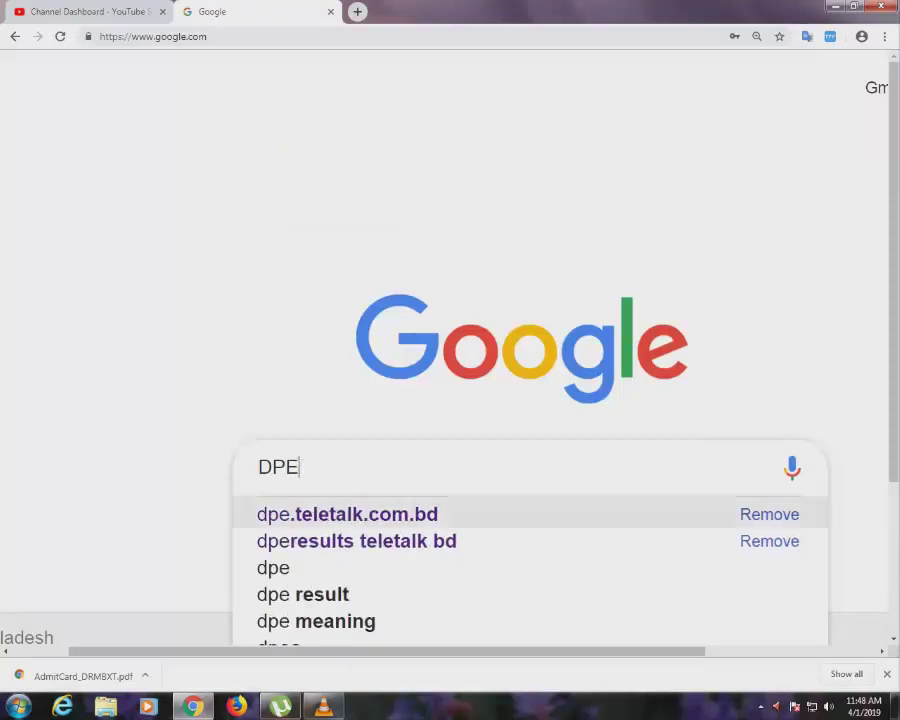
pyautogui.press('Down')
pyautogui.press('Return')
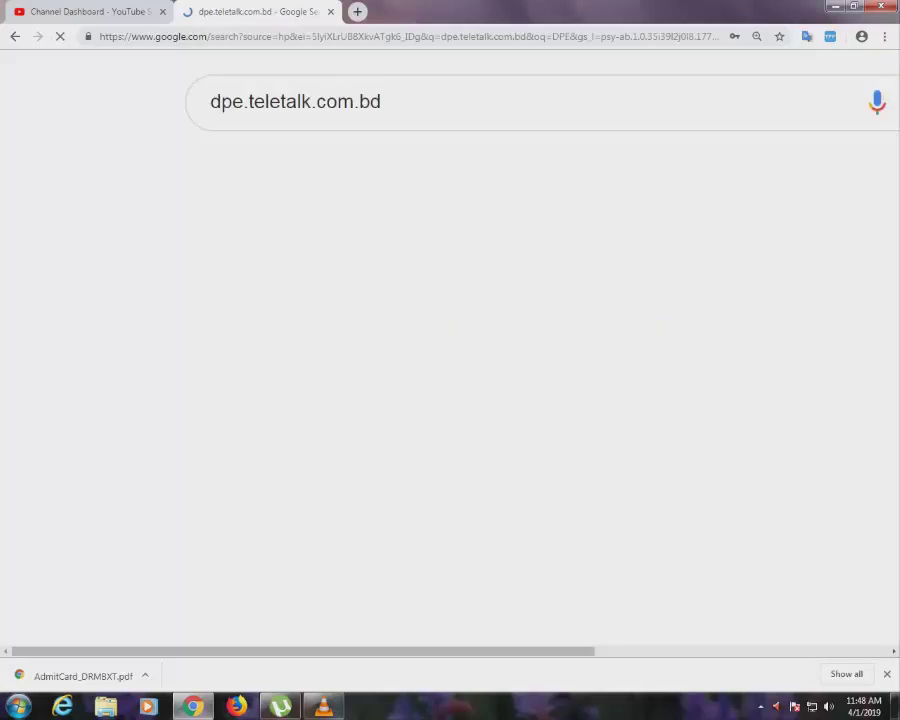
pyautogui.click(272, 275)
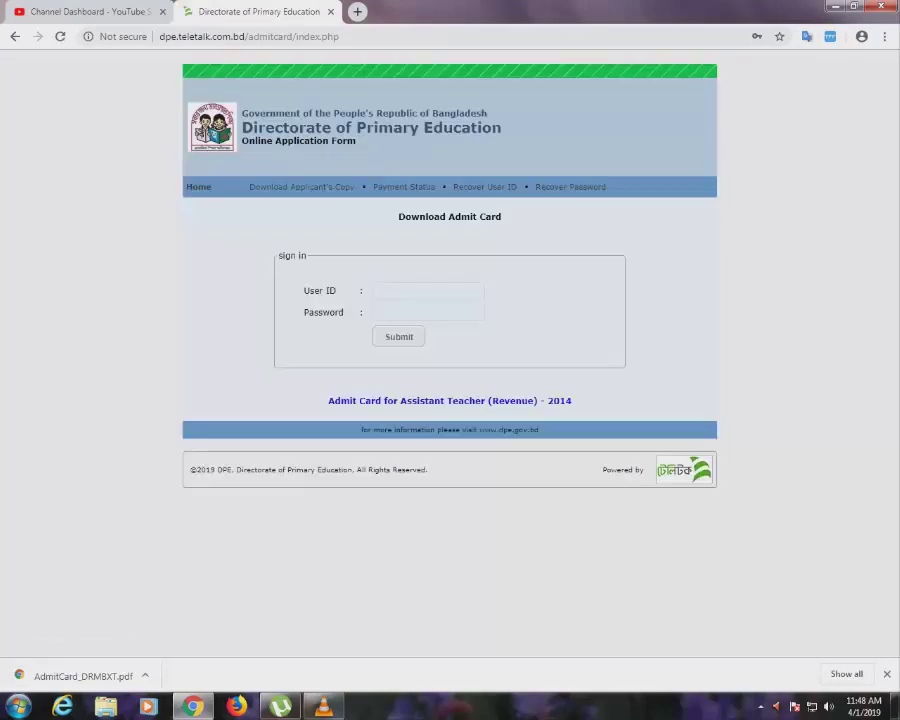
# Pick Assistant Teacher on DPE's Recover User ID form, then switch to Recover Password.
pyautogui.click(485, 186)
pyautogui.hotkey('ctrl', '+')
pyautogui.hotkey('ctrl', '+')
pyautogui.hotkey('ctrl', '+')
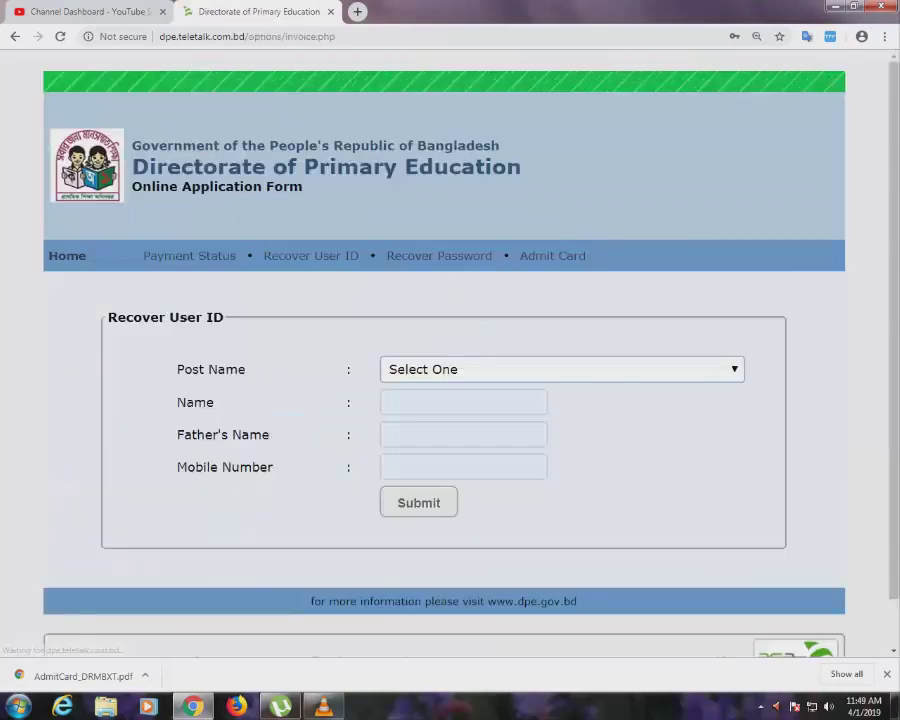
pyautogui.hotkey('alt', 'Down')
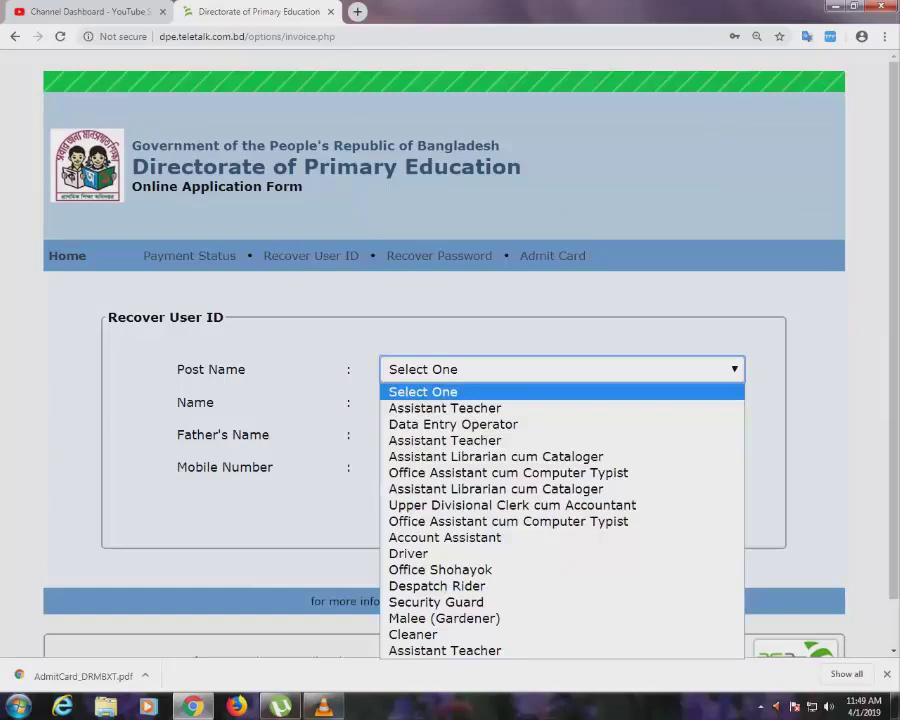
pyautogui.press('Return')
pyautogui.press('Tab')
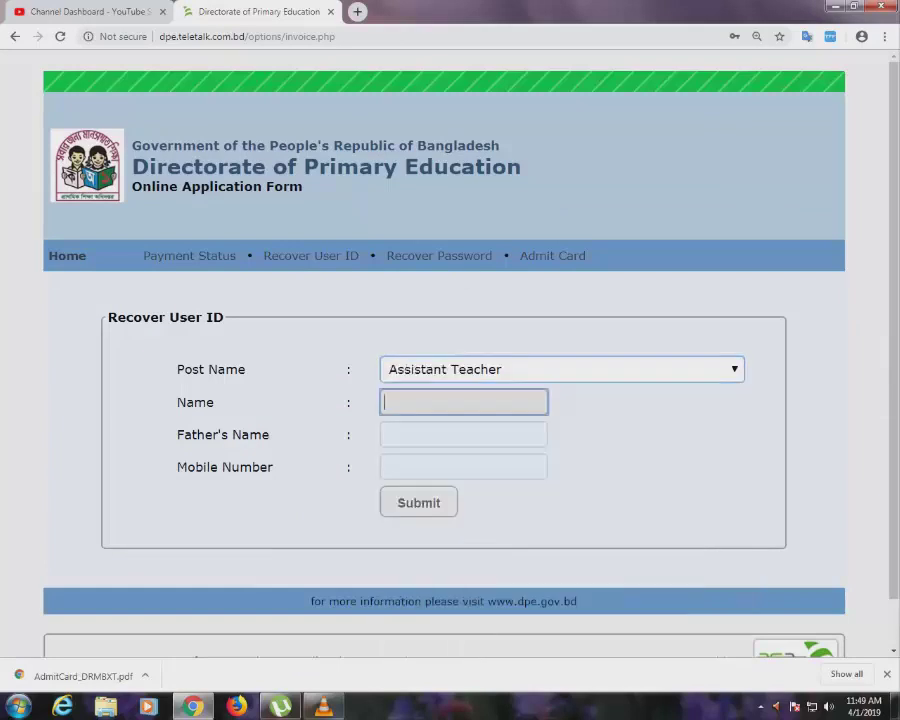
pyautogui.press('Tab')
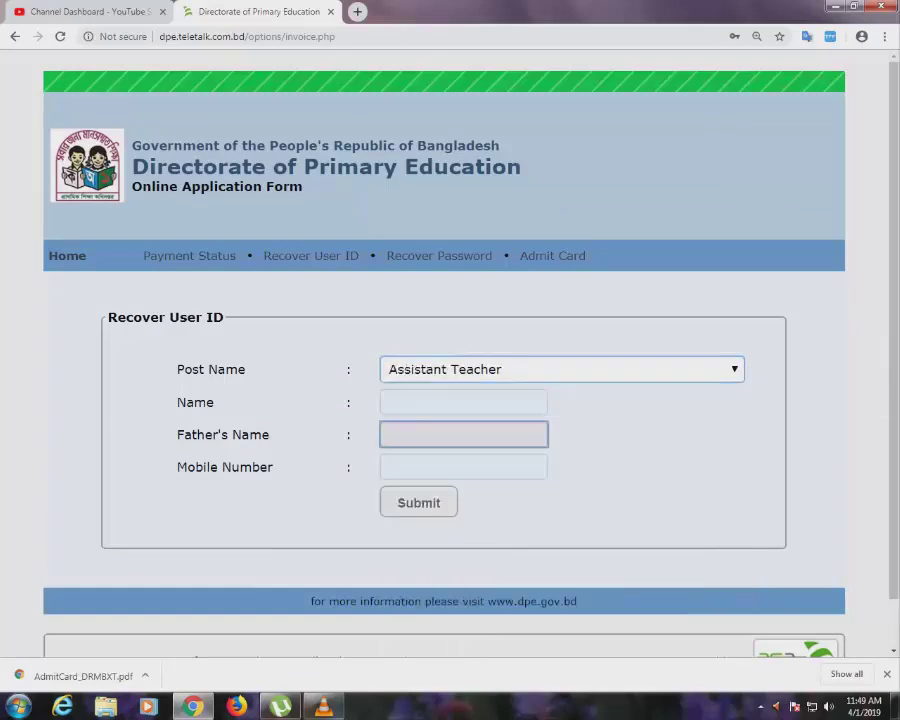
pyautogui.press('Tab')
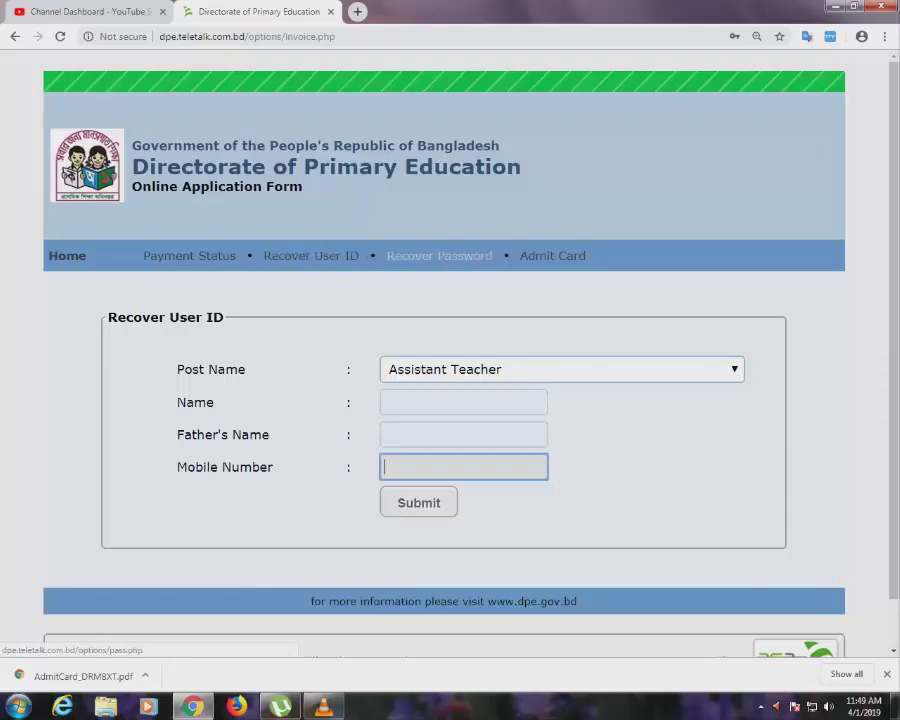
pyautogui.click(439, 256)
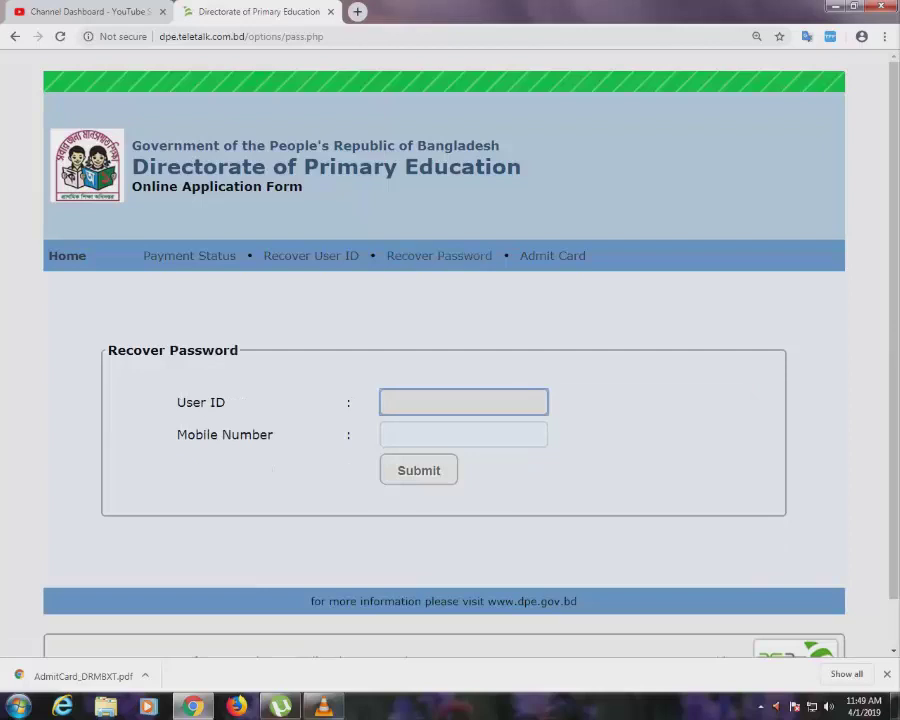
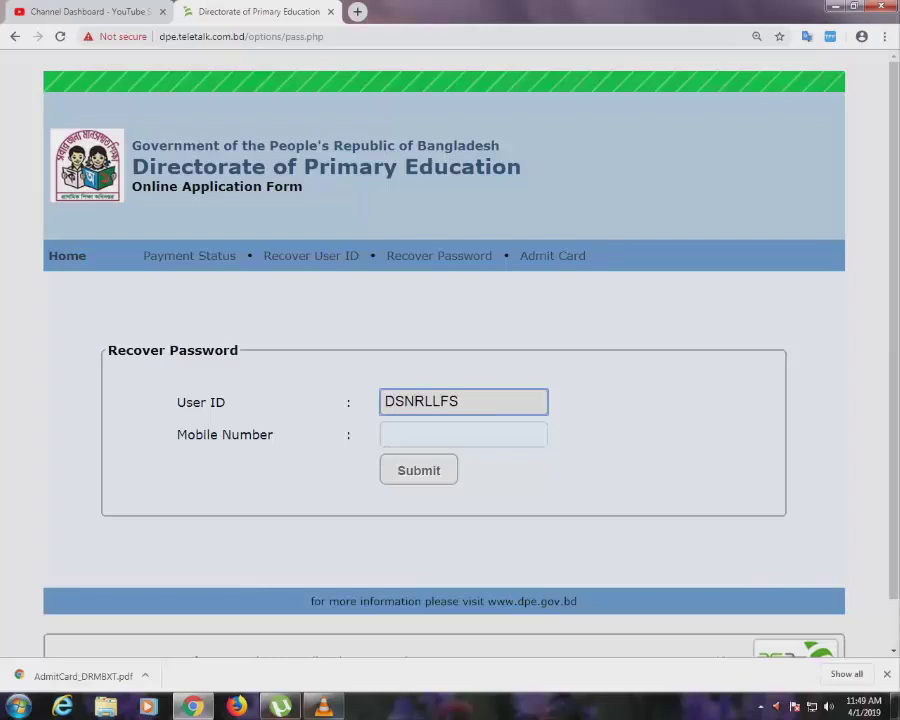
# Recover the DPE password from the user ID and registered mobile number, then open Admit Card.
pyautogui.click(463, 434)
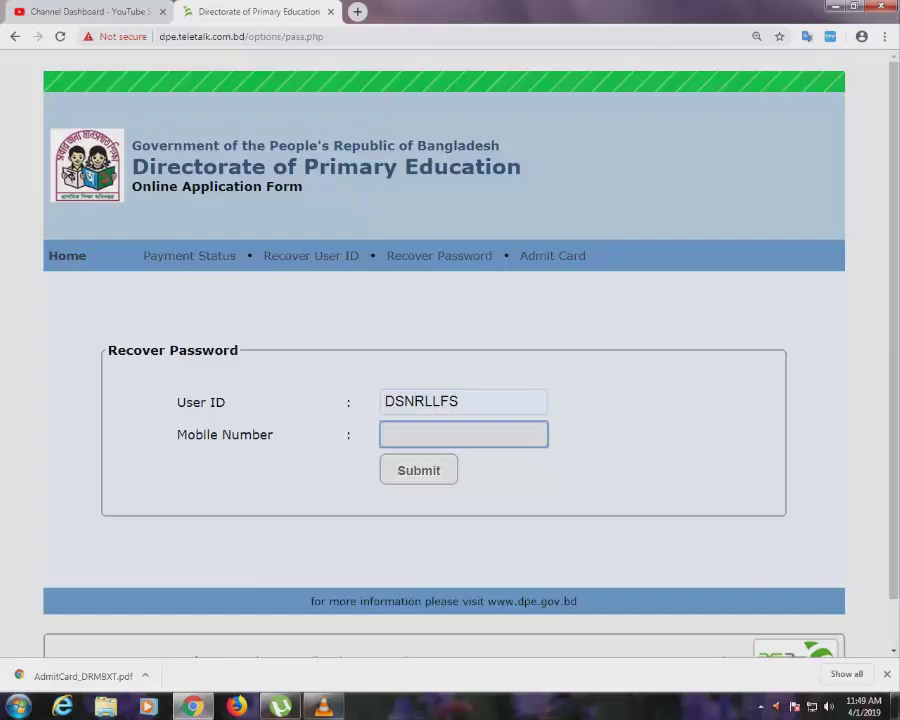
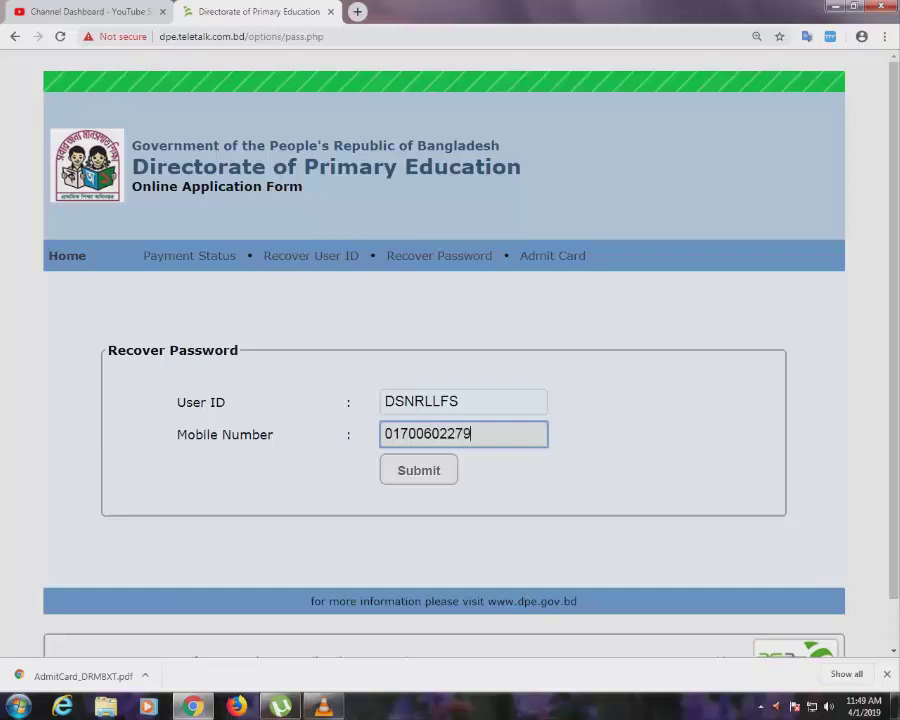
pyautogui.press('Tab')
pyautogui.press('Return')
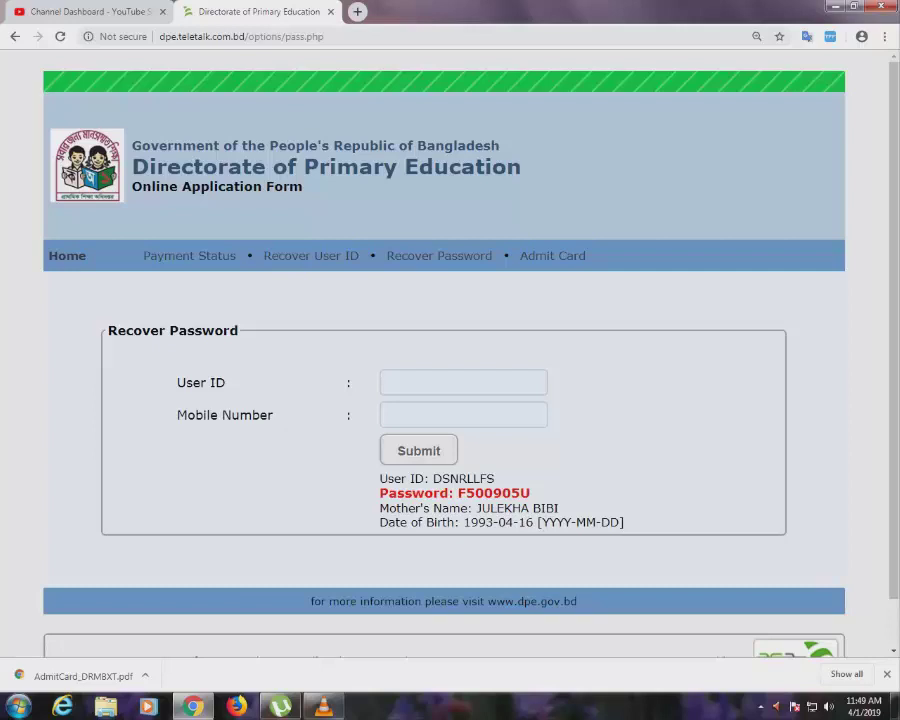
pyautogui.click(552, 255)
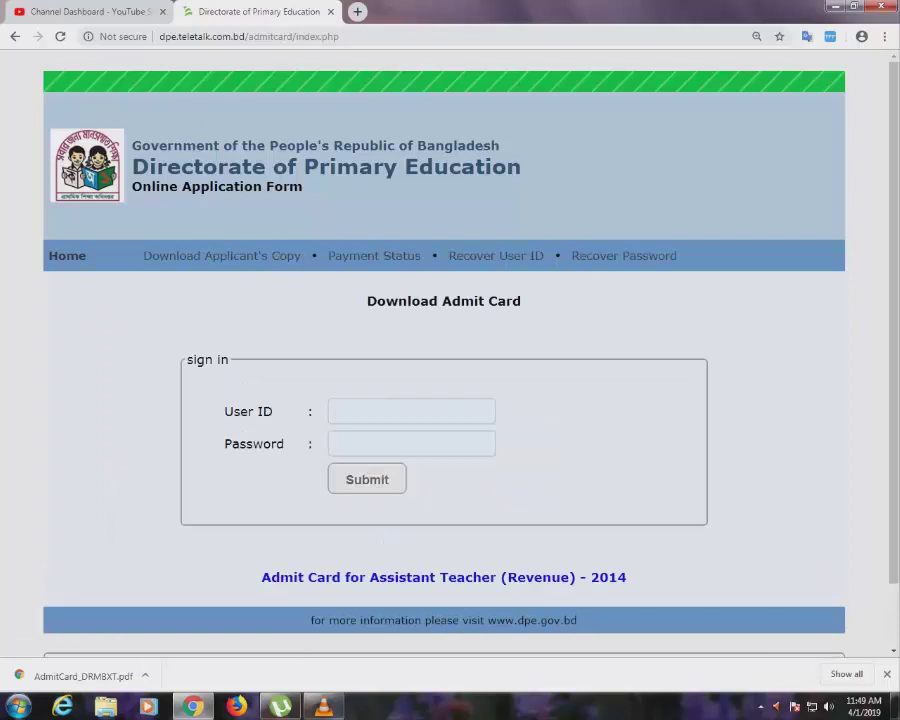
# Try the DPE admit card sign-in with the user ID and password, which returns 'Invalid login!'.
pyautogui.click(411, 411)
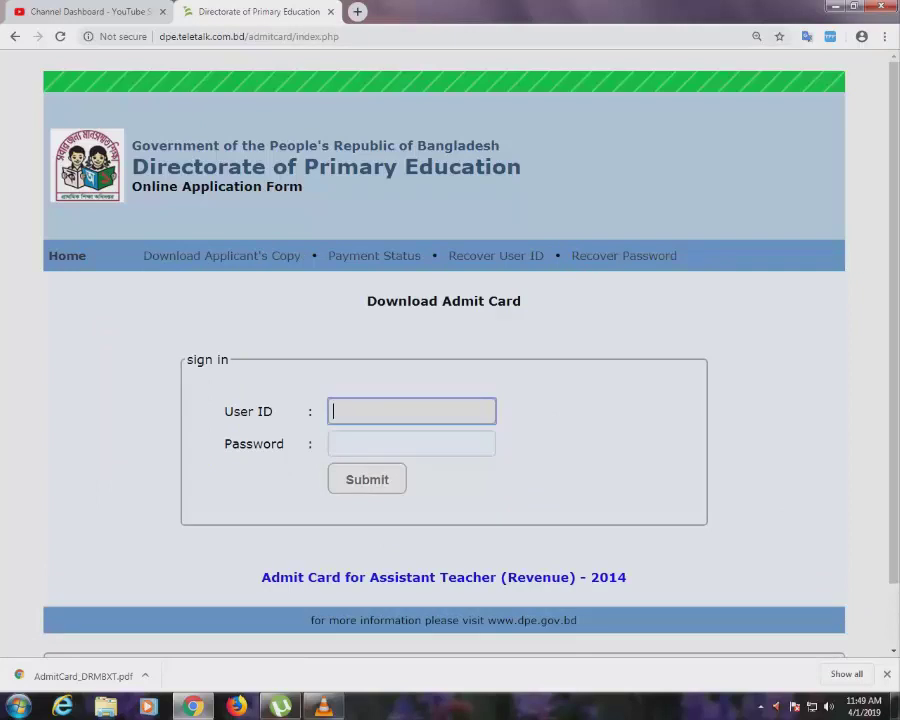
pyautogui.hotkey('ctrl', 'a')
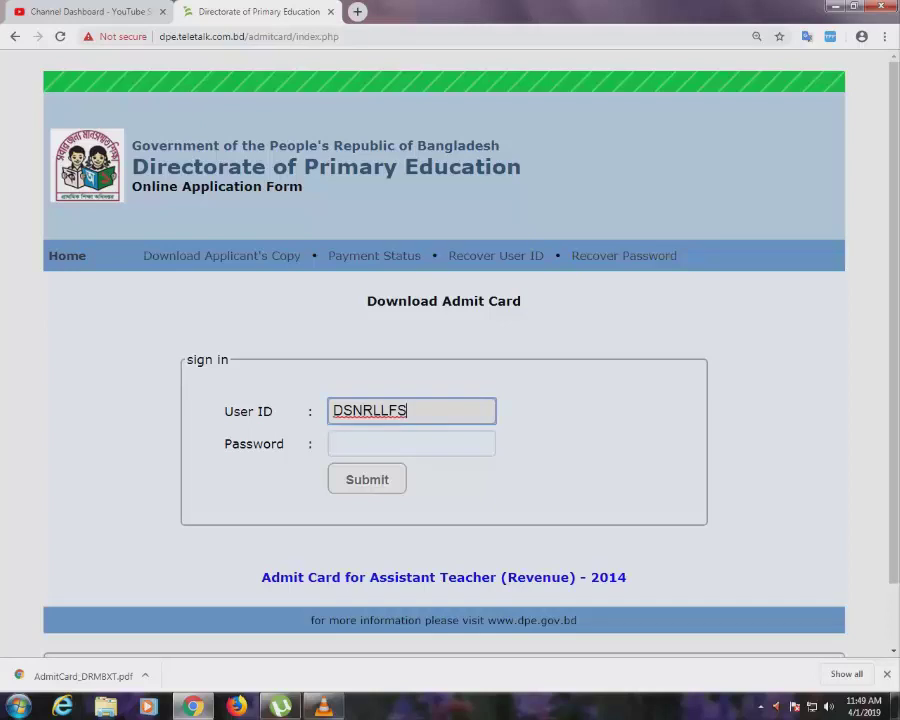
pyautogui.press('Tab')
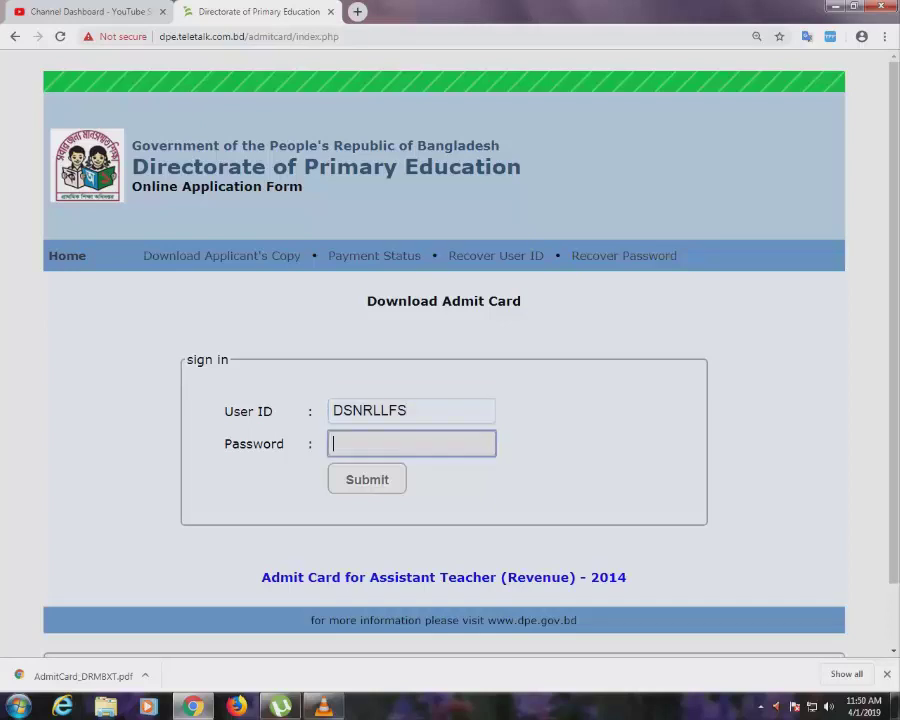
pyautogui.write('12345678')
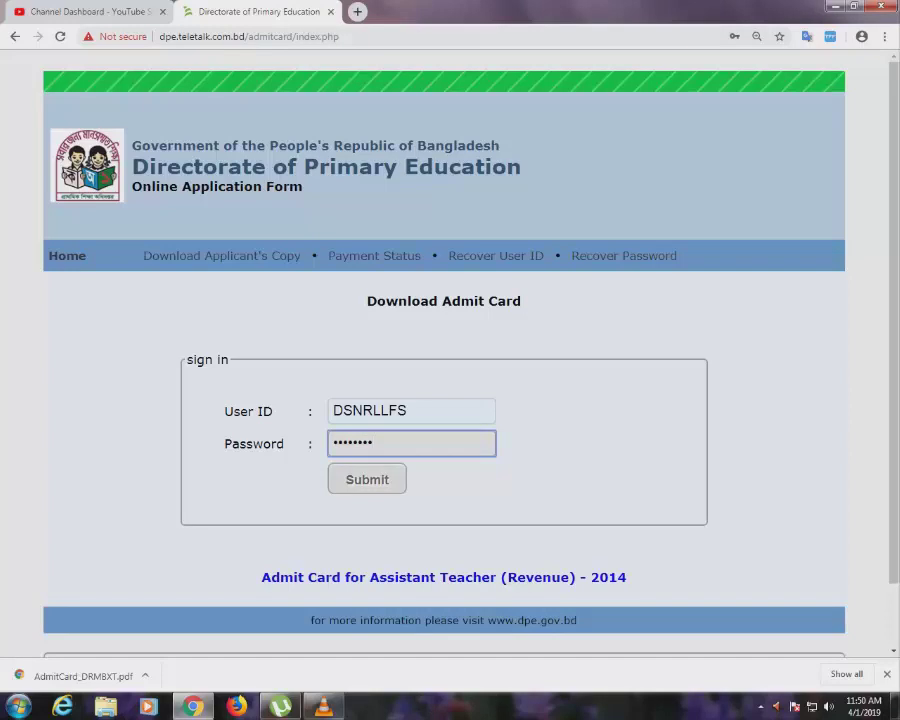
pyautogui.press('Return')
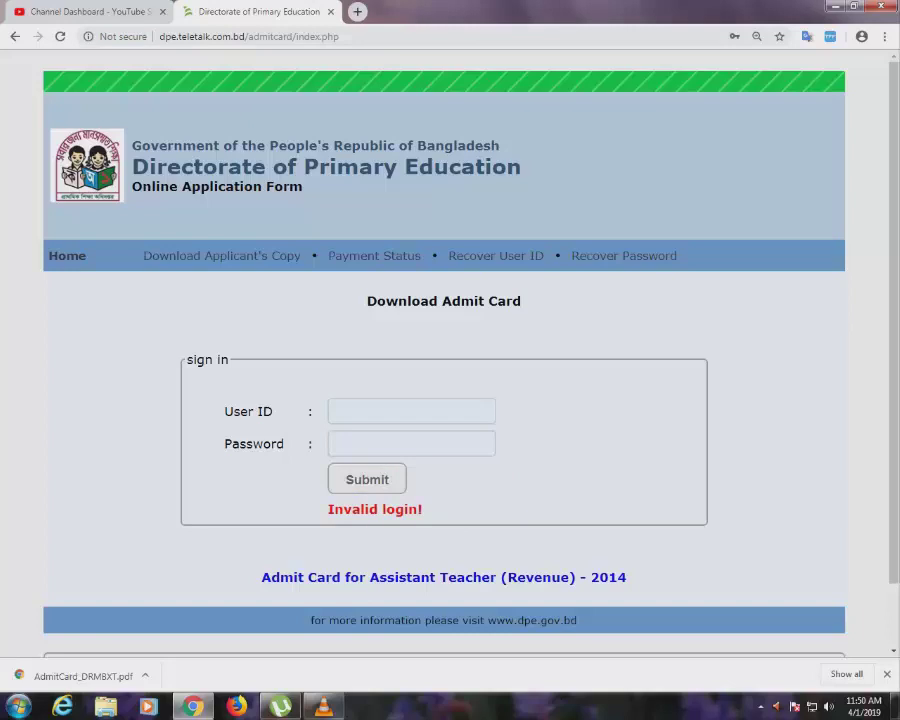
pyautogui.hotkey('ctrl', 'l')
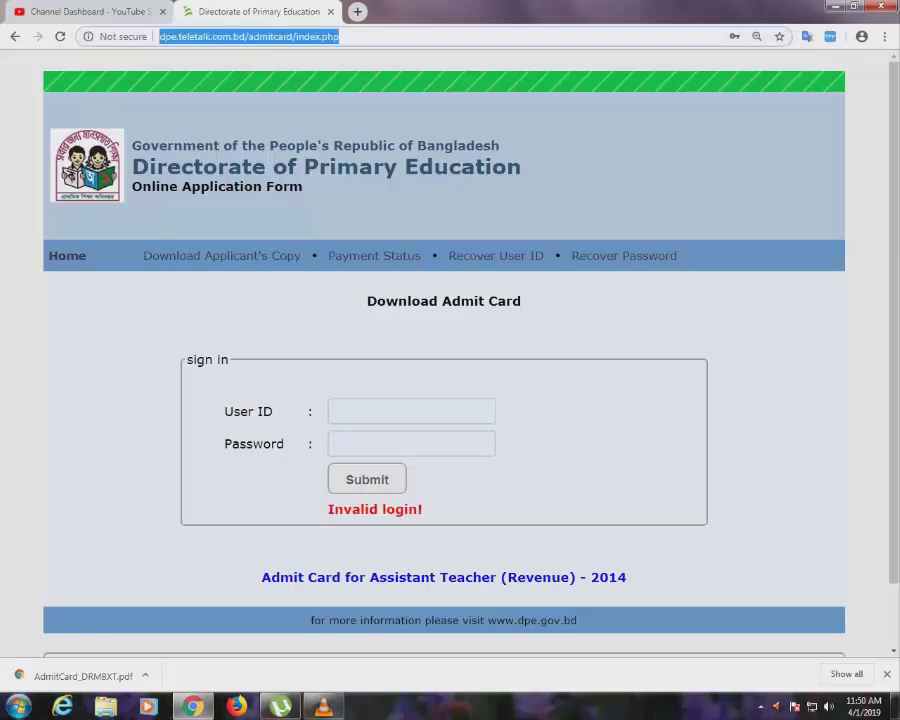
# Search Google for dgfood.teletalk.com.bd and open the DG Food applicant page.
pyautogui.write('GOOgle.com')
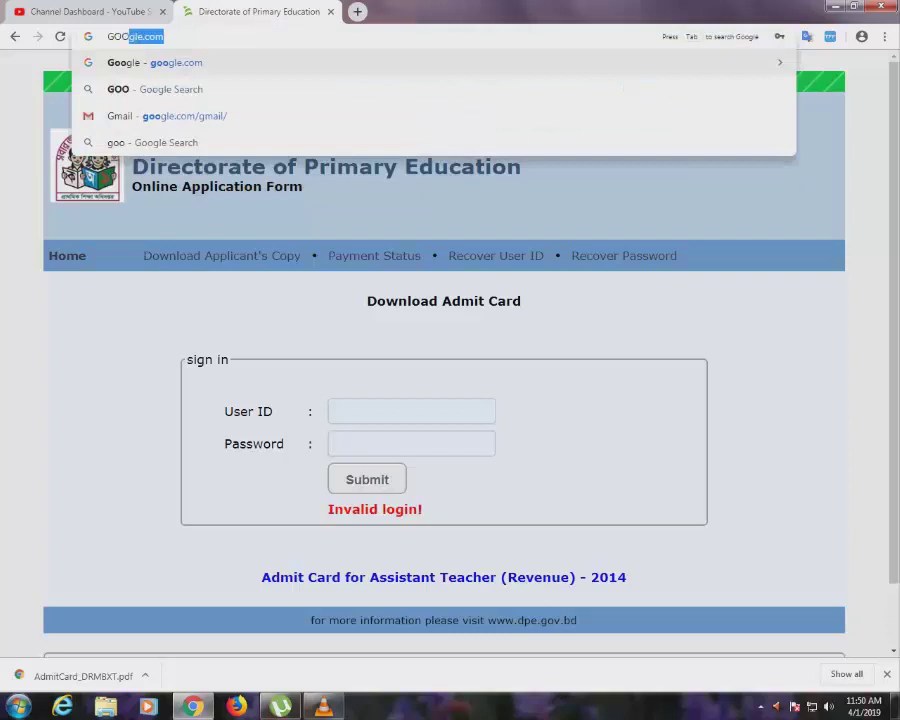
pyautogui.press('Return')
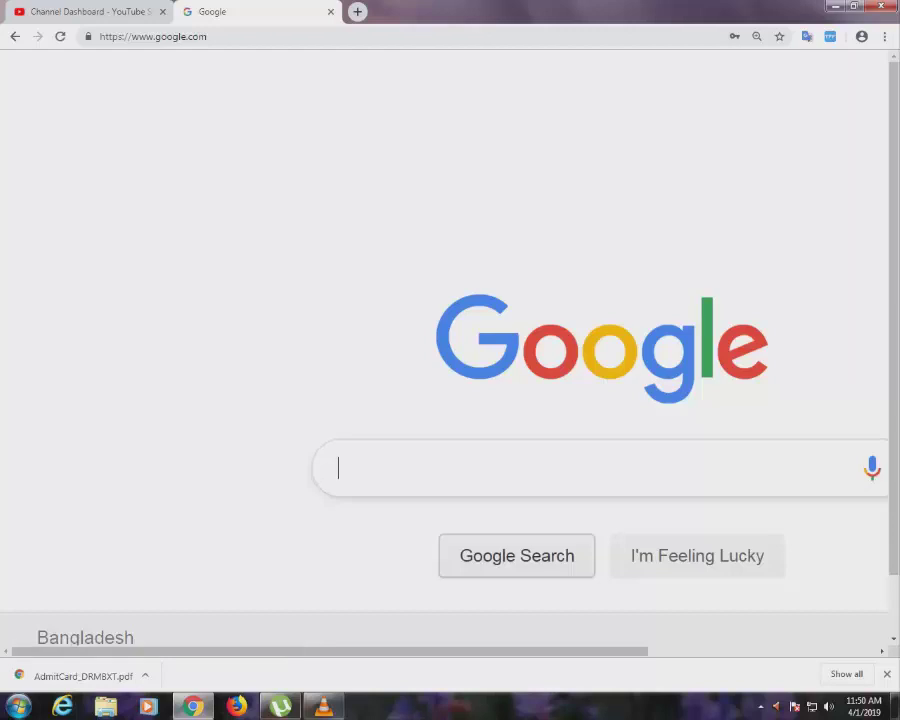
pyautogui.hscroll(3, 450, 350)
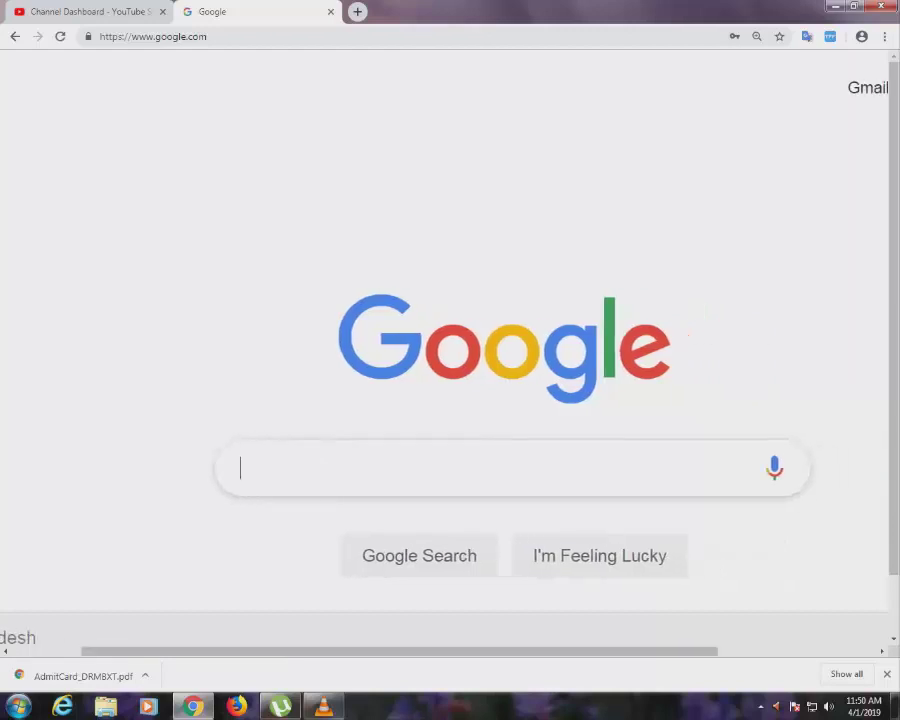
pyautogui.write('DGF')
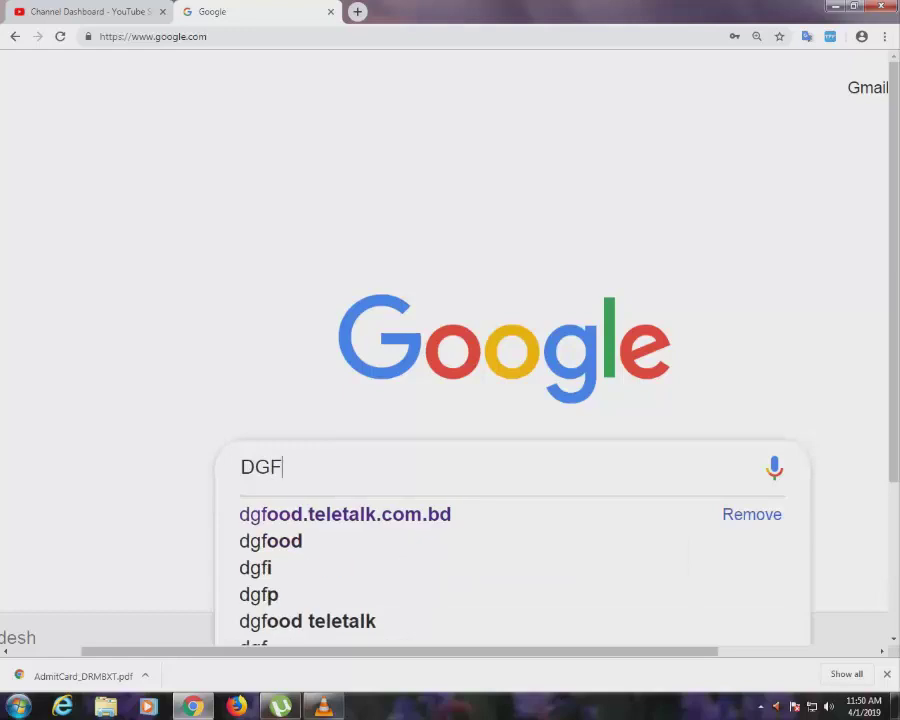
pyautogui.press('Down')
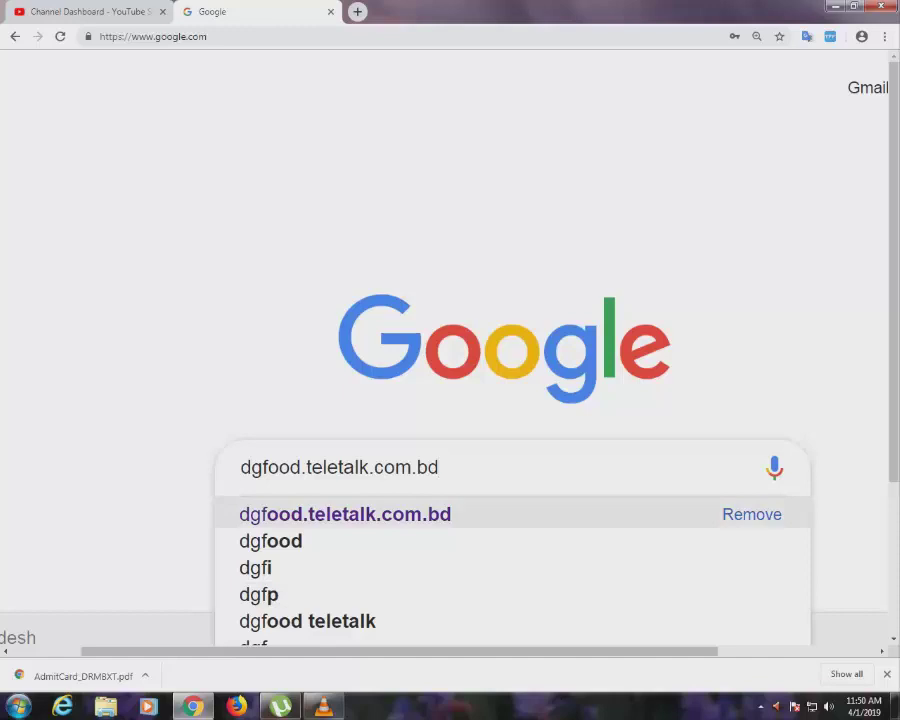
pyautogui.press('Return')
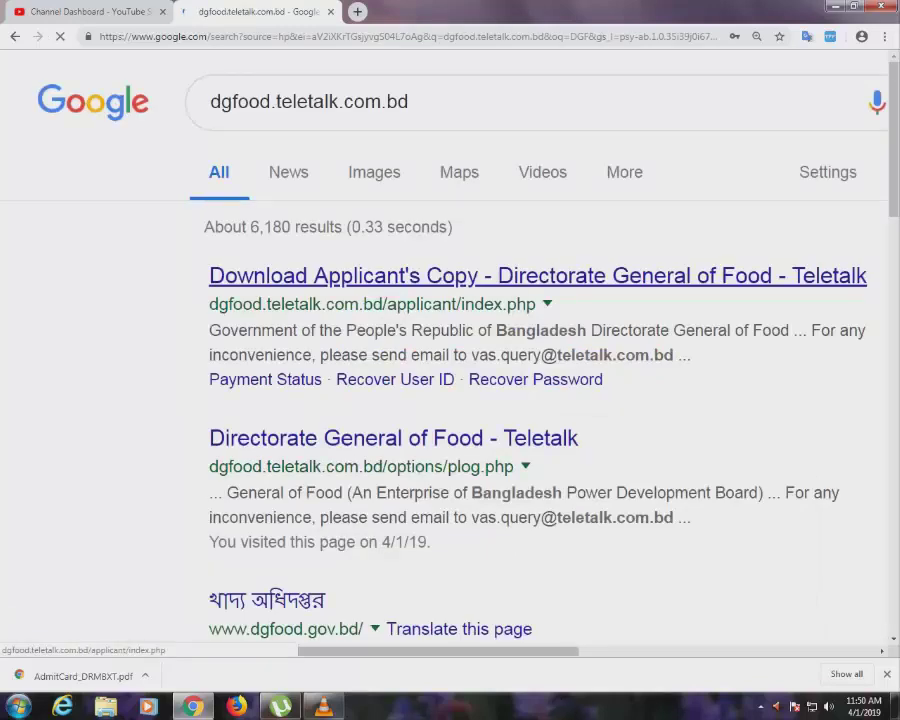
pyautogui.click(450, 275)
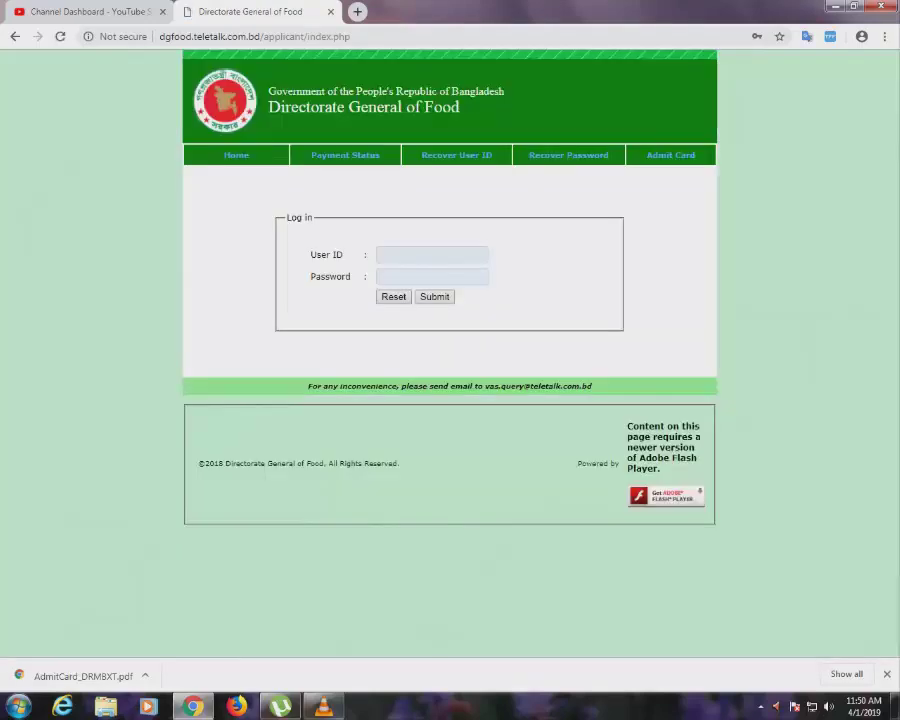
# Zoom in, then submit DG Food's Recover User ID form with the applicant's name, father's name and mobile.
pyautogui.hotkey('ctrl', '+')
pyautogui.hotkey('ctrl', '+')
pyautogui.hotkey('ctrl', '+')
pyautogui.hotkey('ctrl', '+')
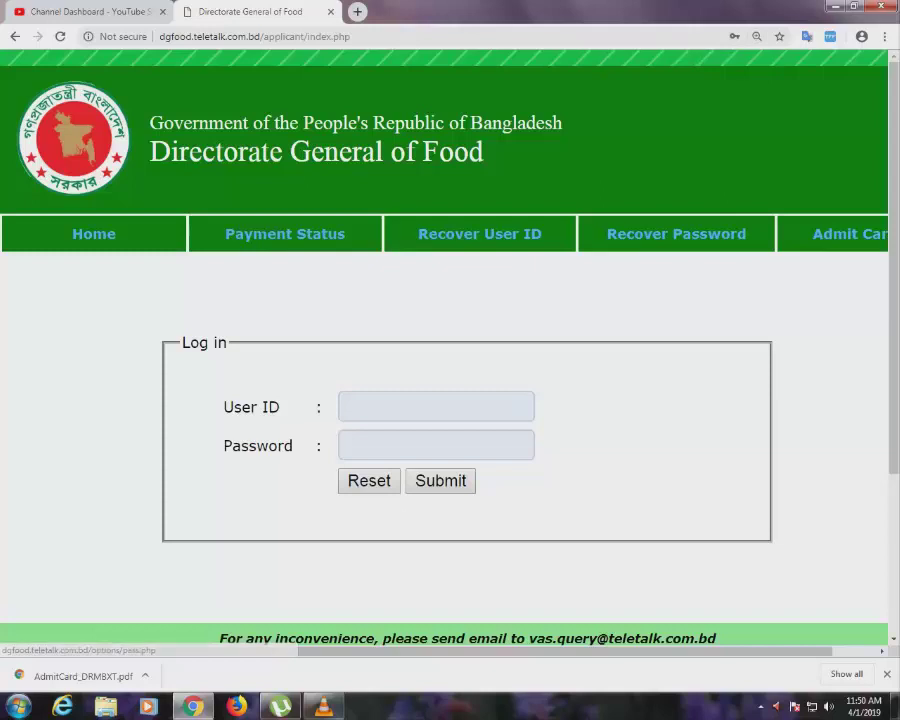
pyautogui.click(480, 233)
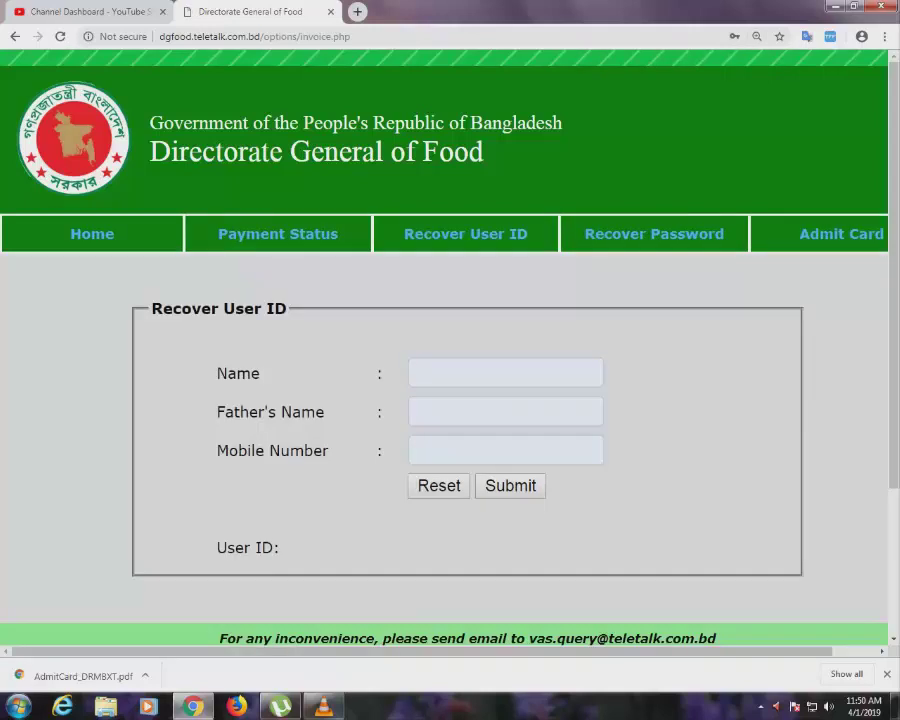
pyautogui.click(505, 373)
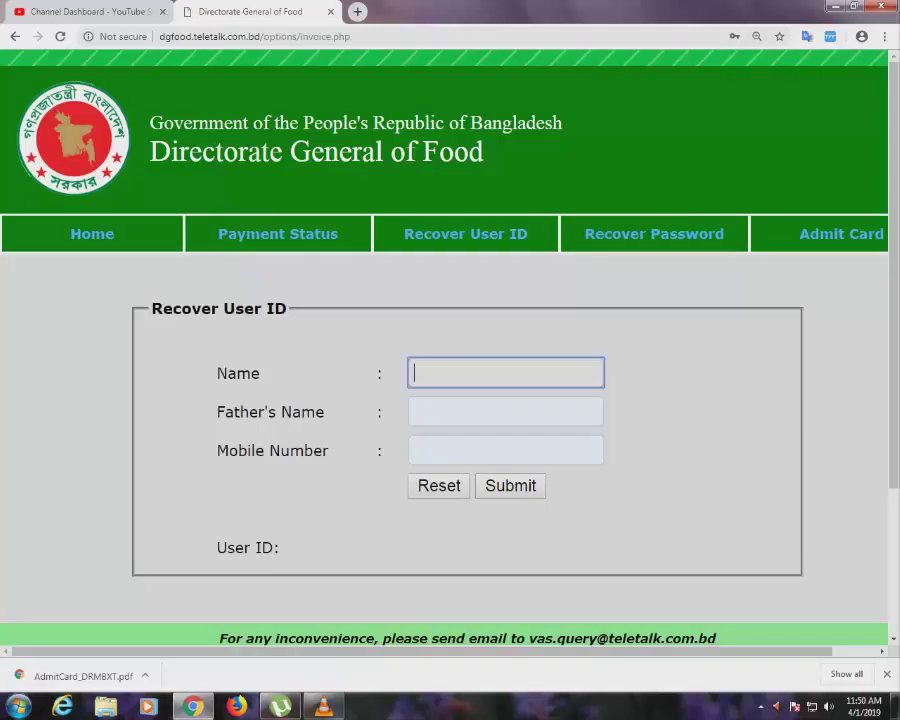
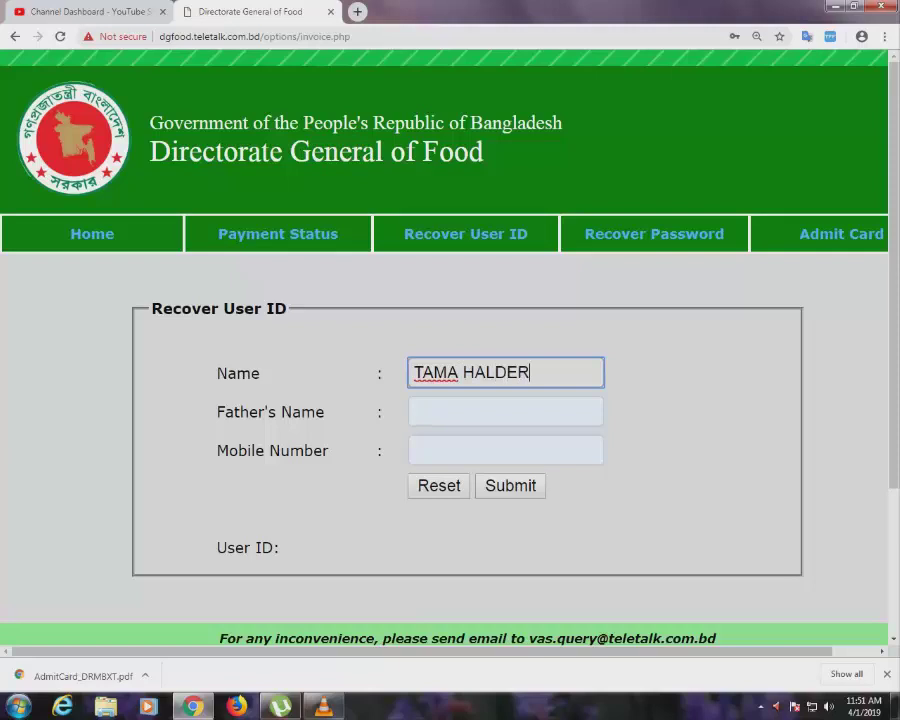
pyautogui.click(505, 411)
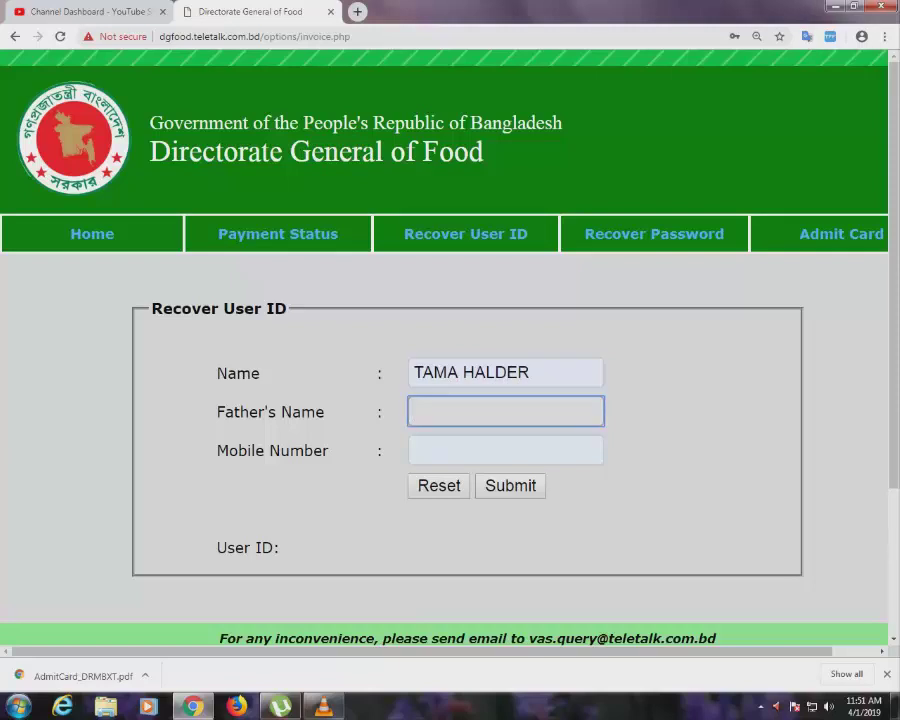
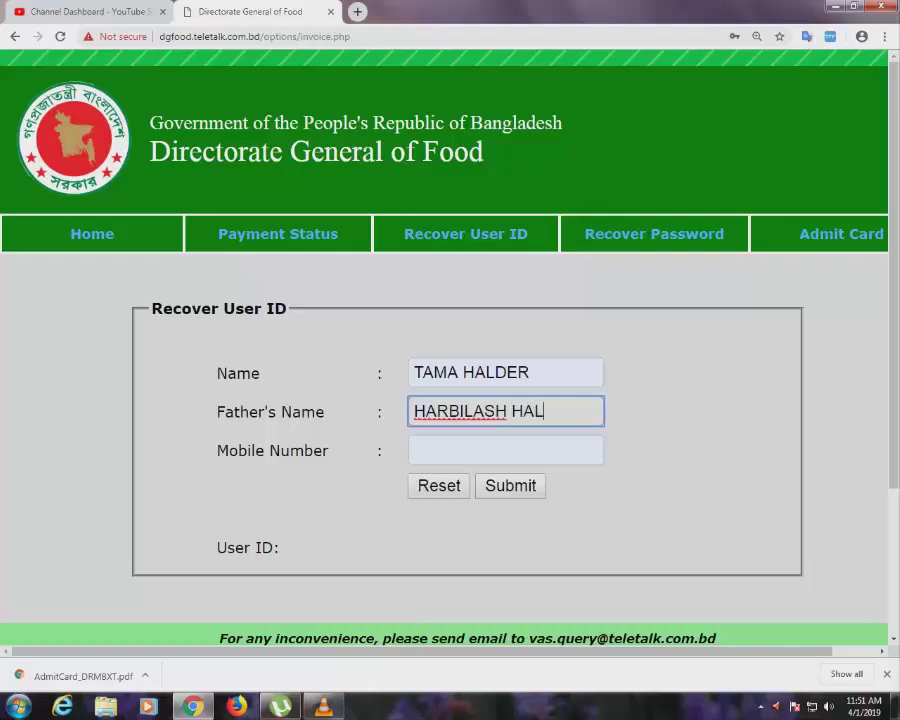
pyautogui.click(505, 450)
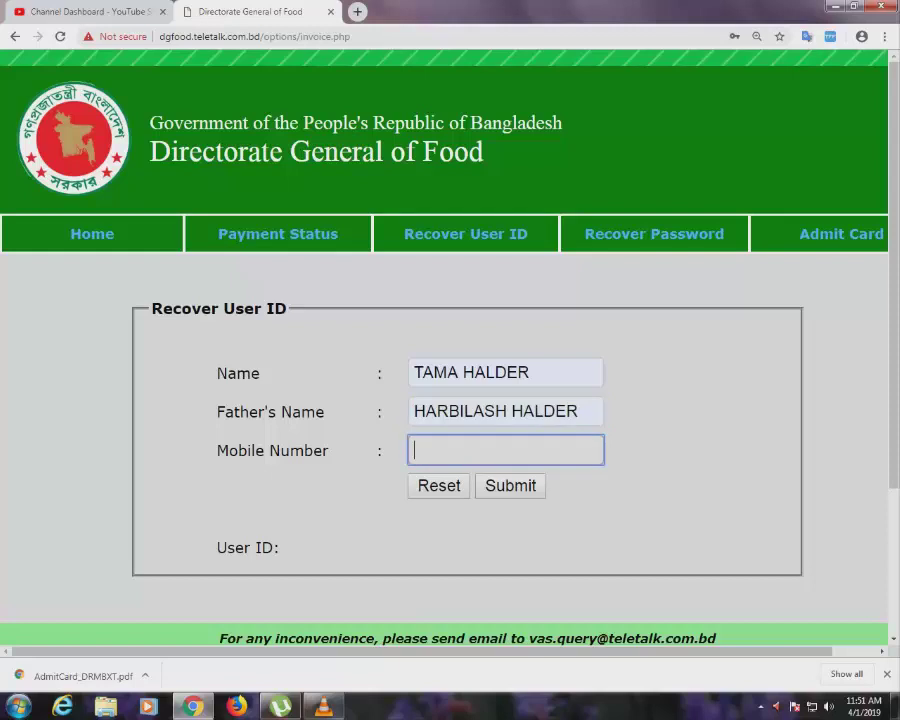
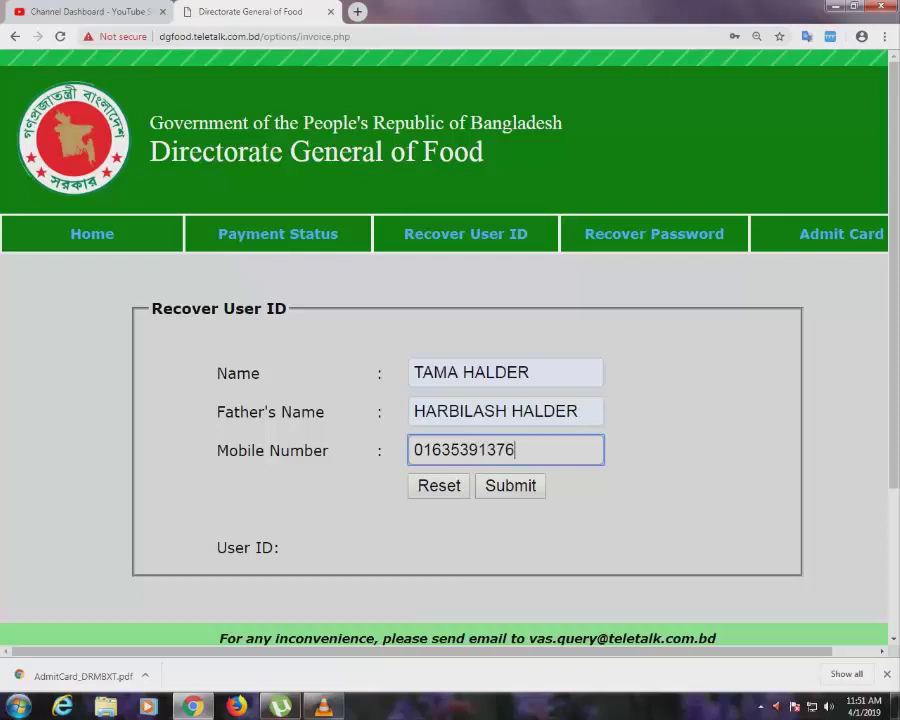
pyautogui.press('Return')
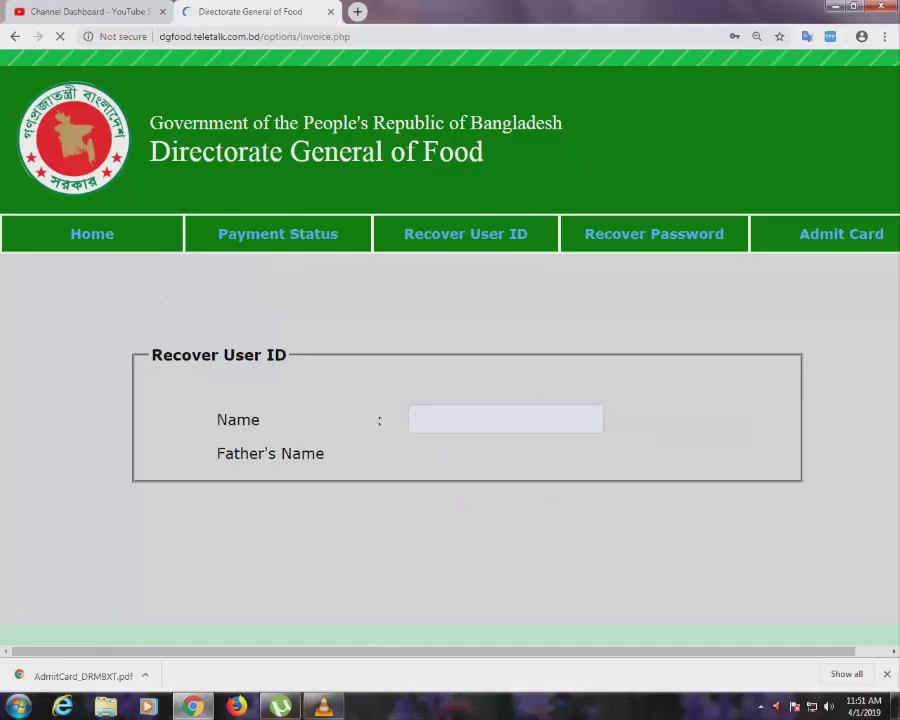